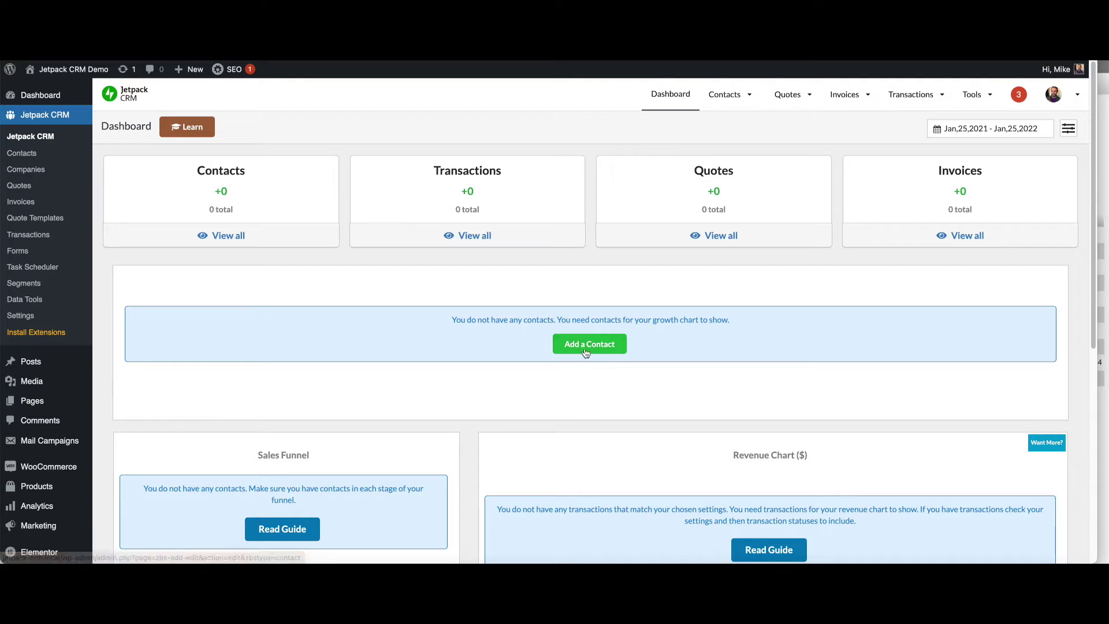
Step: Open the empty Contacts list and start a new contact
{"action": "mouse_move", "coordinate": [741, 86]}
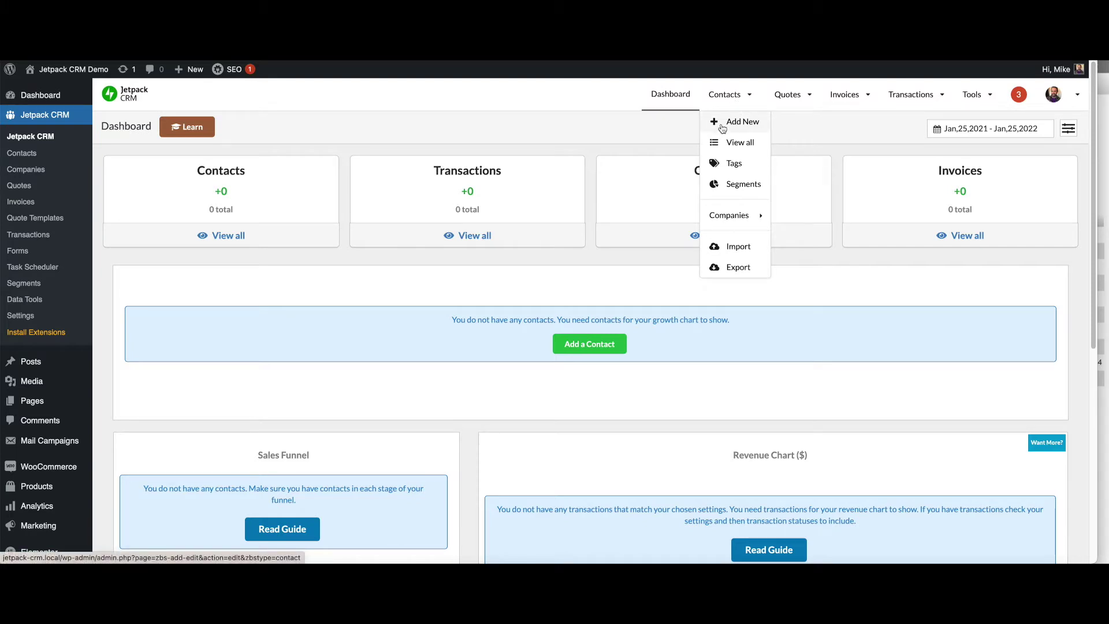
{"action": "left_click", "coordinate": [34, 157]}
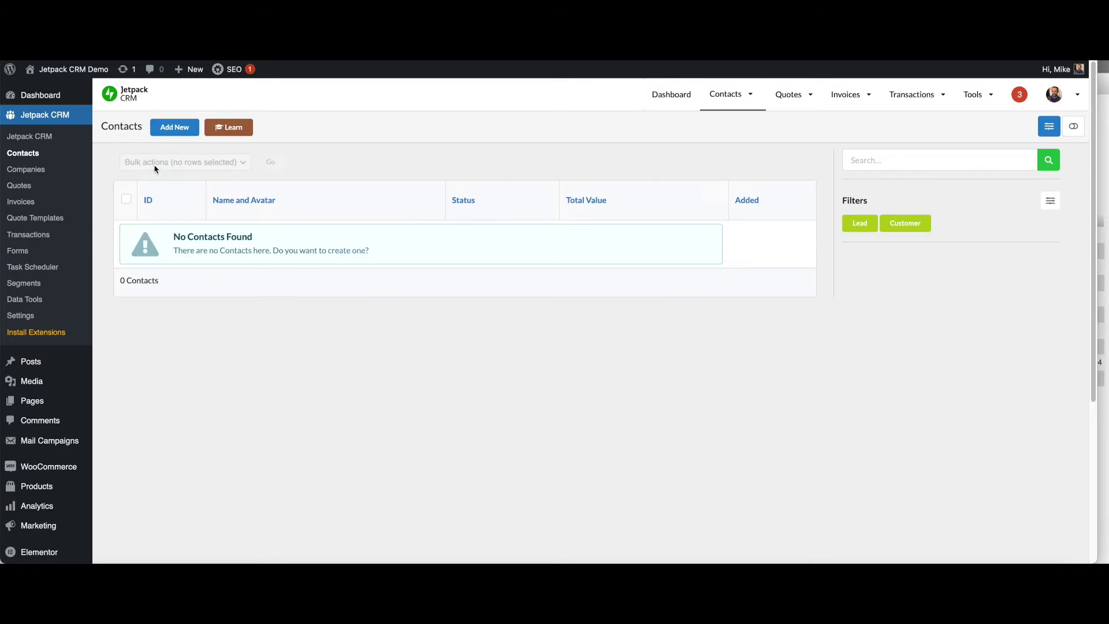
{"action": "left_click", "coordinate": [175, 128]}
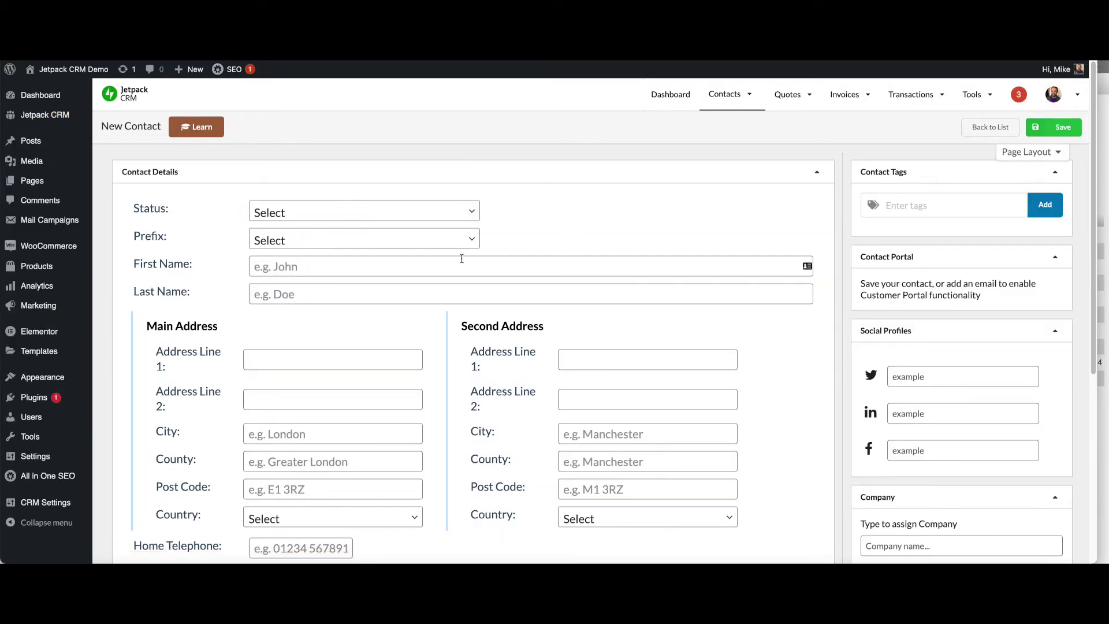
Step: Look over the Status and Prefix choices without selecting any
{"action": "left_click", "coordinate": [461, 215]}
{"action": "left_click", "coordinate": [559, 212]}
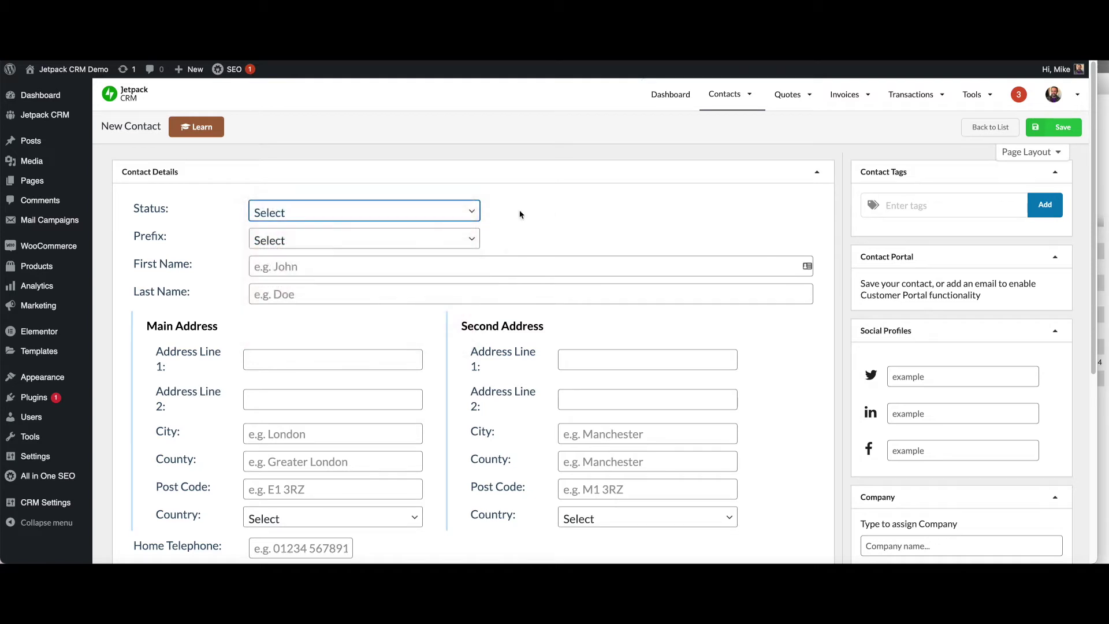
{"action": "left_click", "coordinate": [456, 239]}
{"action": "left_click", "coordinate": [632, 228]}
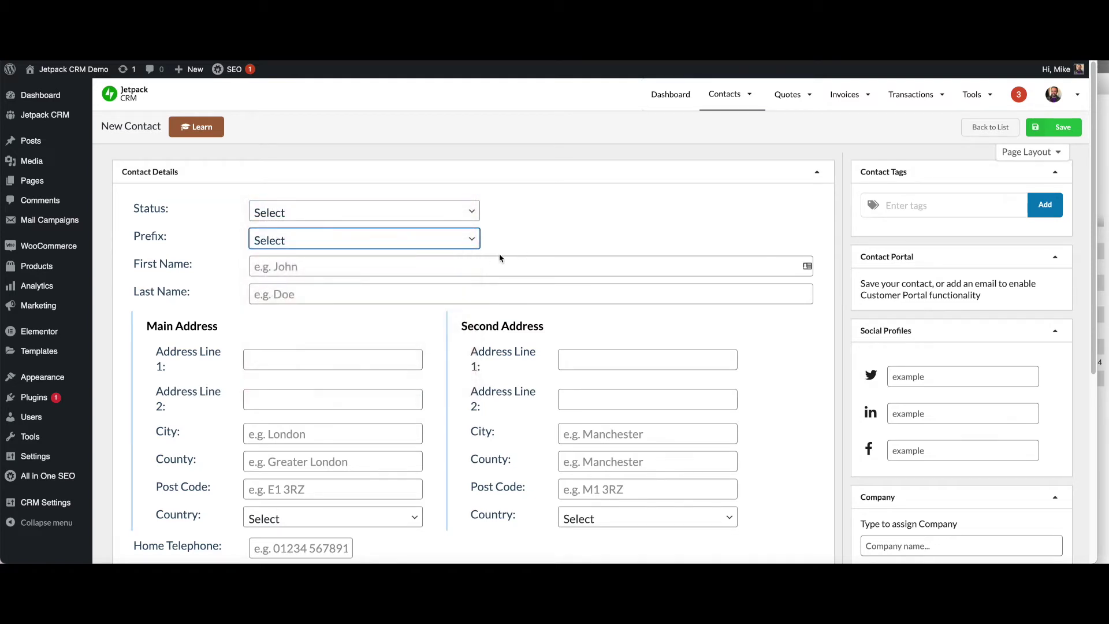
Step: Scroll through the blank New Contact form to review its sections
{"action": "scroll", "coordinate": [500, 255], "scroll_direction": "down", "scroll_amount": 2}
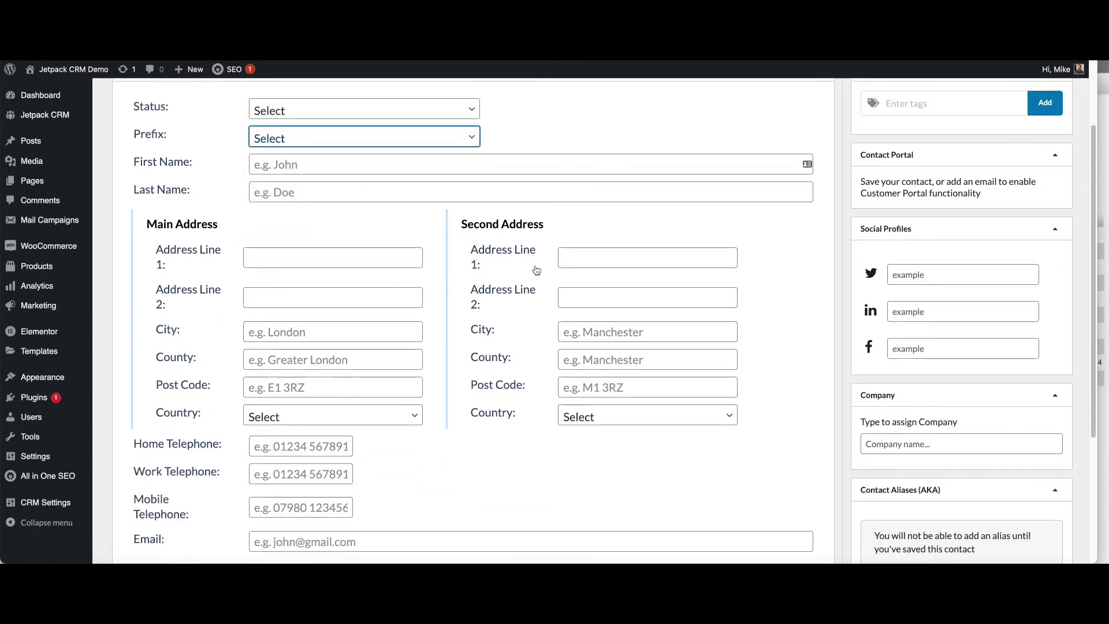
{"action": "scroll", "coordinate": [502, 265], "scroll_direction": "down", "scroll_amount": 3}
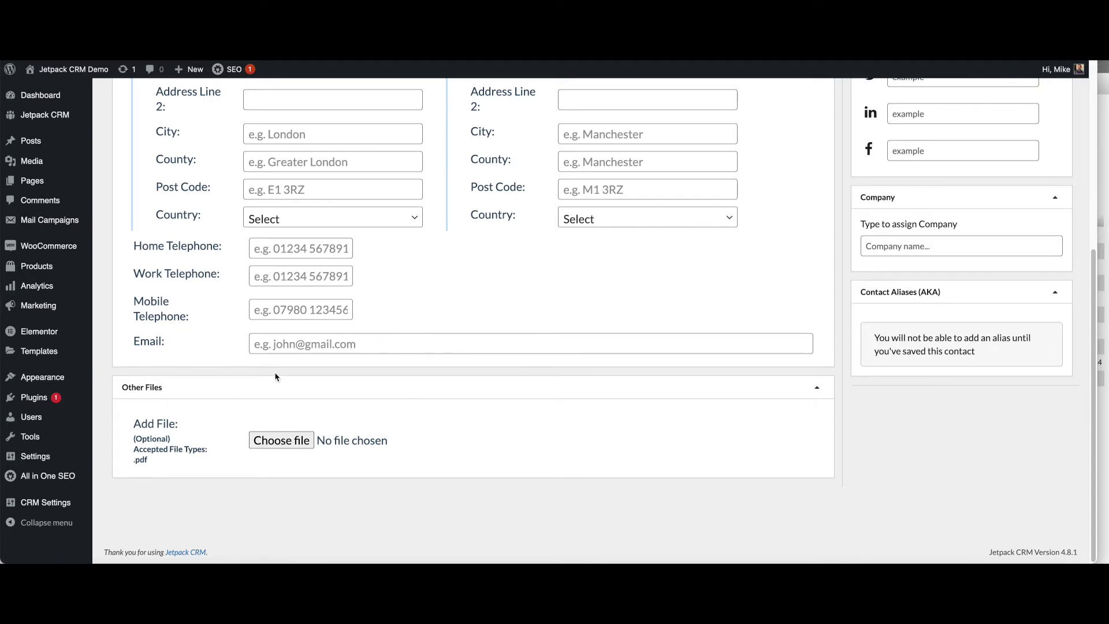
{"action": "scroll", "coordinate": [397, 338], "scroll_direction": "up", "scroll_amount": 5}
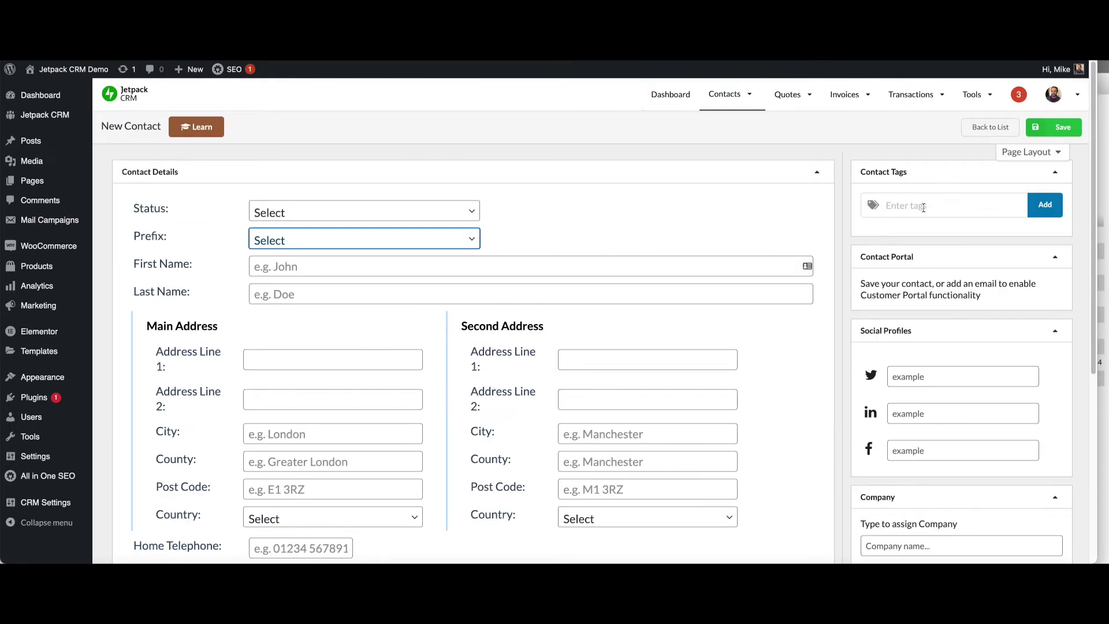
{"action": "scroll", "coordinate": [930, 243], "scroll_direction": "down", "scroll_amount": 2}
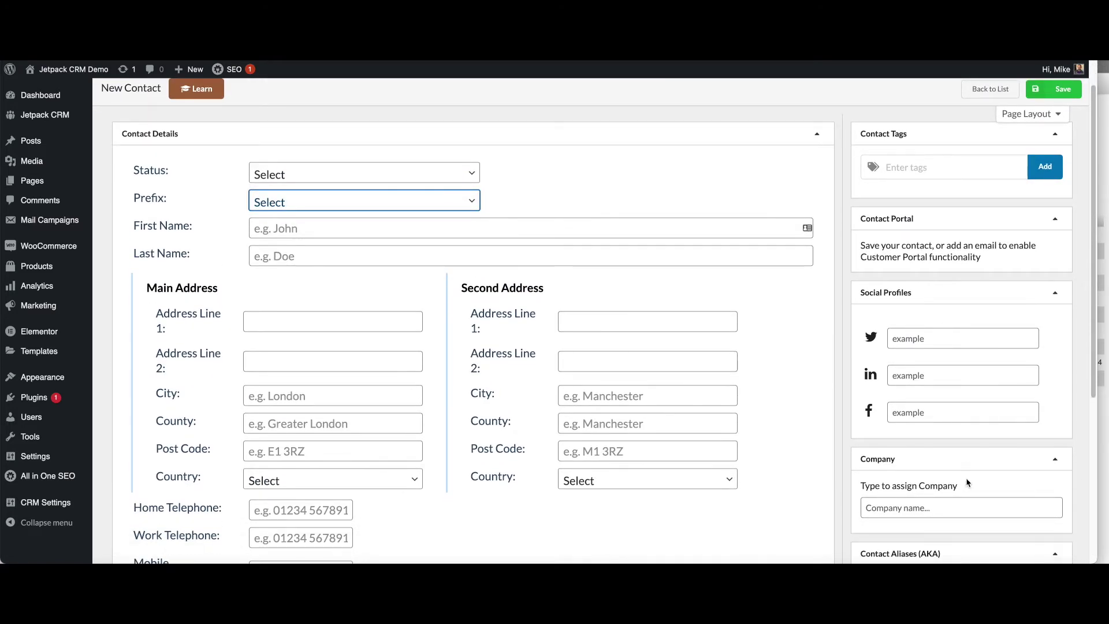
{"action": "scroll", "coordinate": [880, 309], "scroll_direction": "down", "scroll_amount": 3}
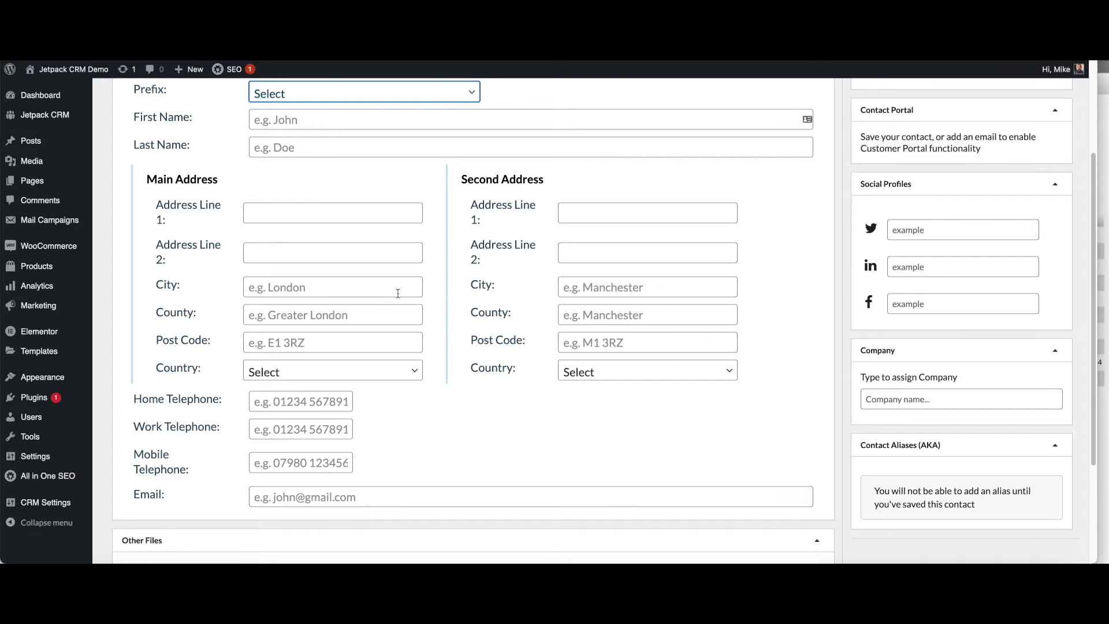
{"action": "scroll", "coordinate": [398, 293], "scroll_direction": "up", "scroll_amount": 3}
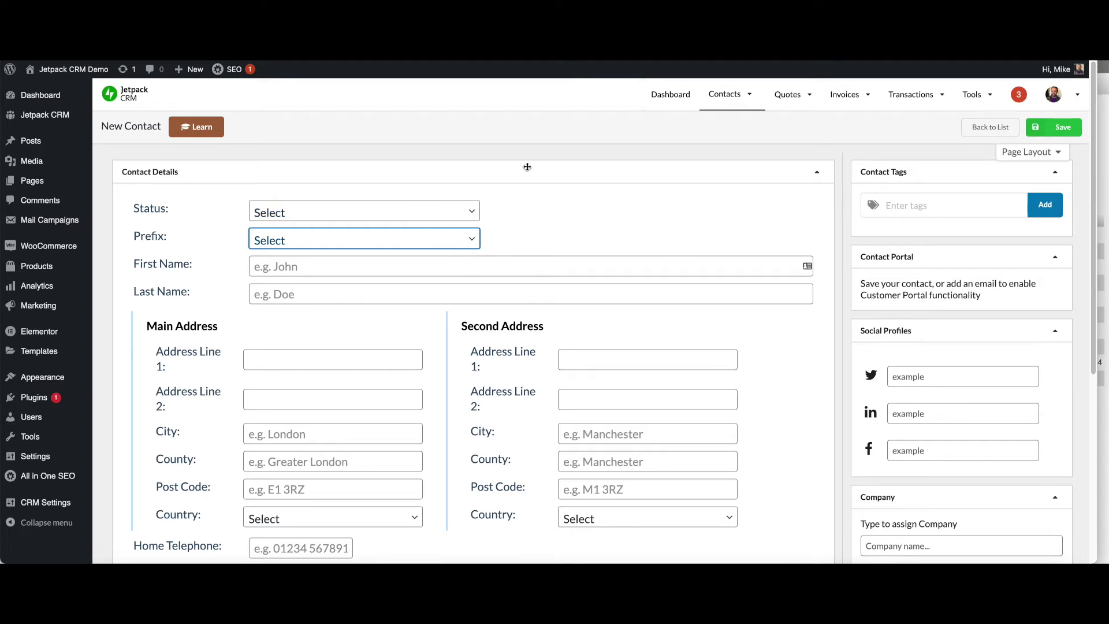
Step: In Settings > Custom Fields, add a Hair Colour text field for contacts
{"action": "mouse_move", "coordinate": [1054, 95]}
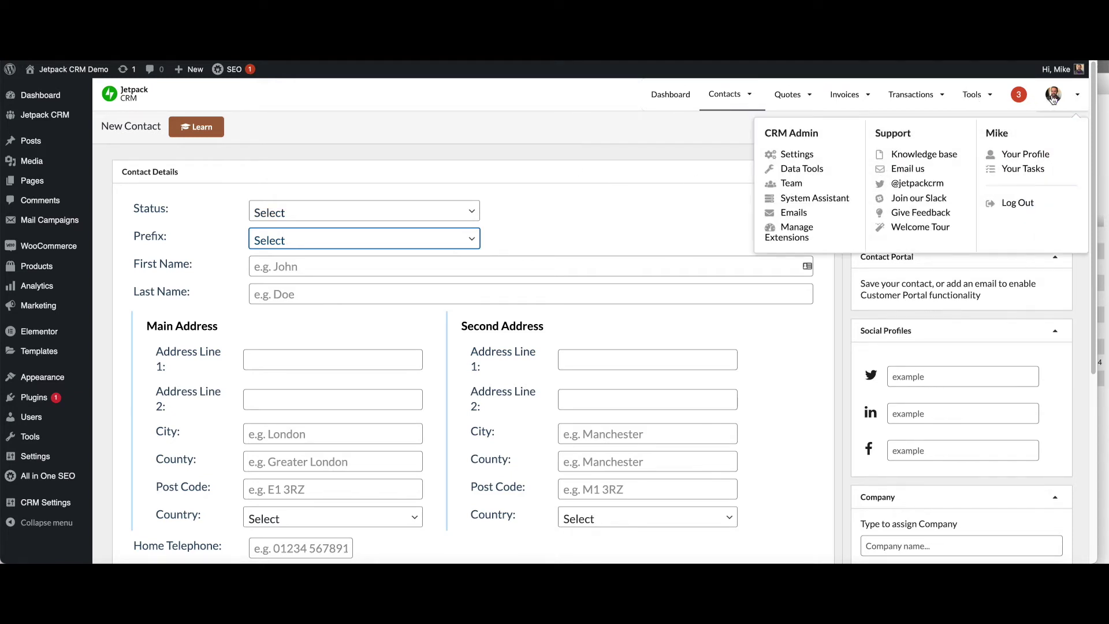
{"action": "left_click", "coordinate": [790, 156]}
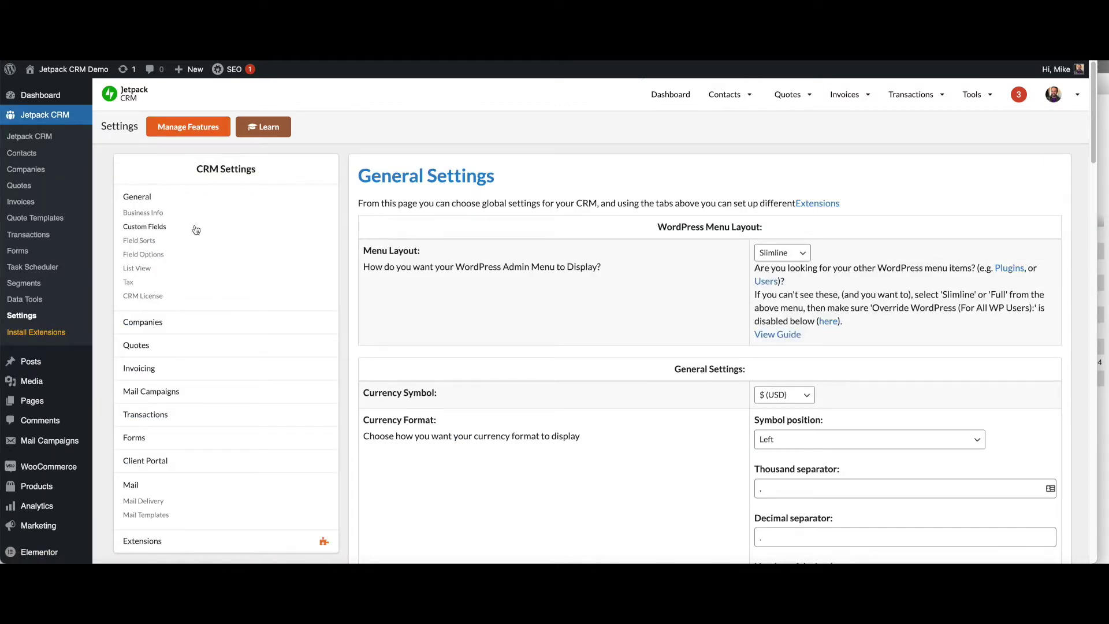
{"action": "left_click", "coordinate": [154, 229]}
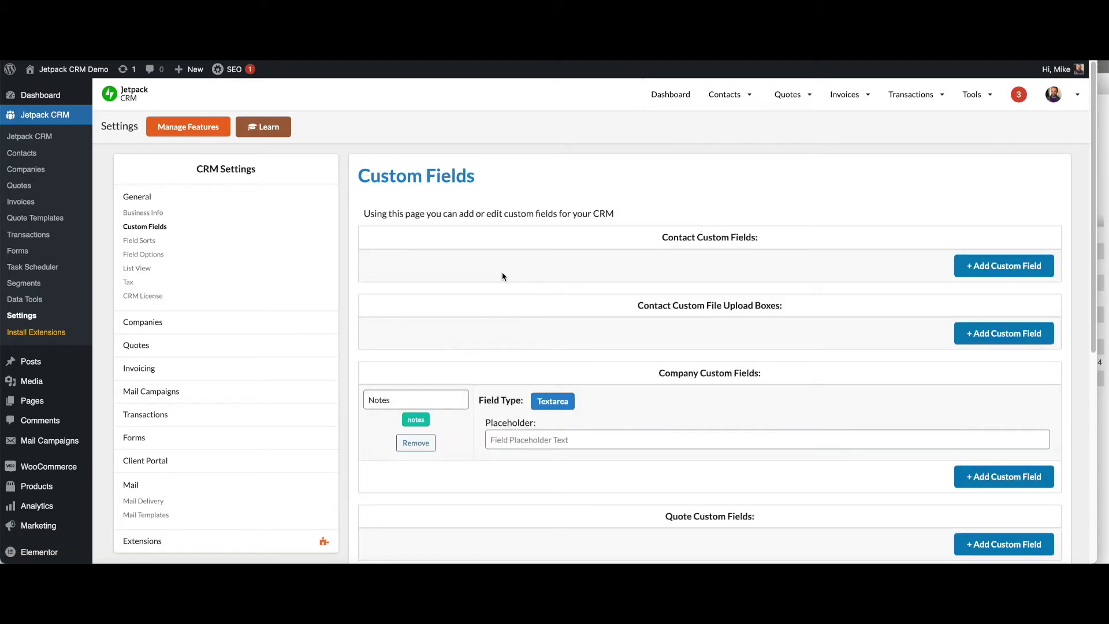
{"action": "left_click", "coordinate": [1018, 266]}
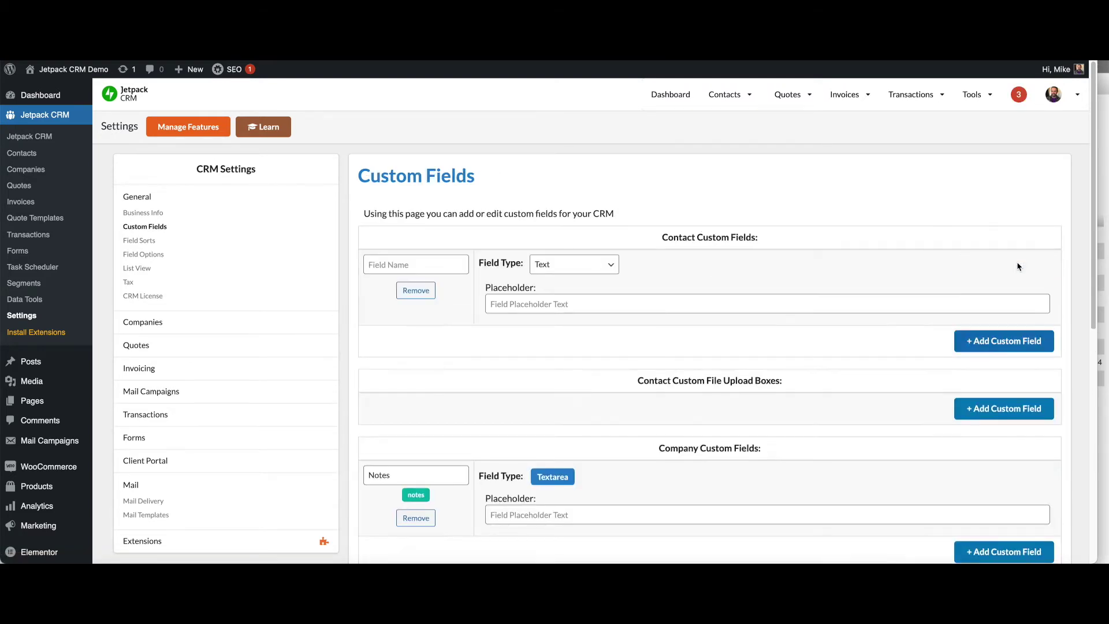
{"action": "left_click", "coordinate": [417, 266]}
{"action": "type", "text": "Hair Colour"}
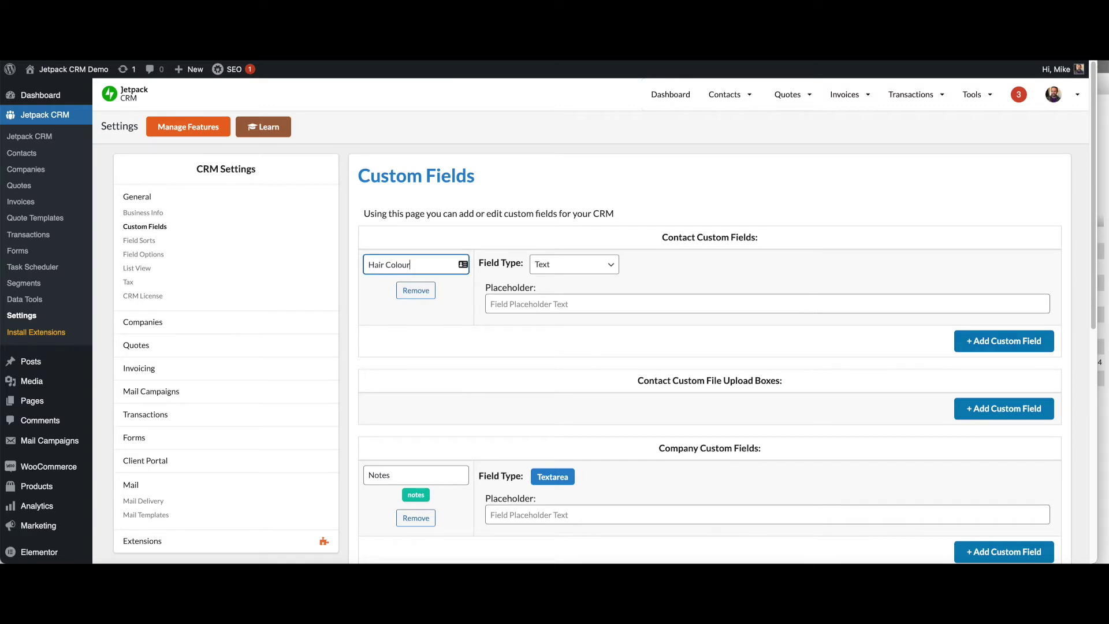
Step: Add a Dietary Preference select field with Meat, Fish, Vegetarian and save the custom fields
{"action": "left_click", "coordinate": [1008, 340]}
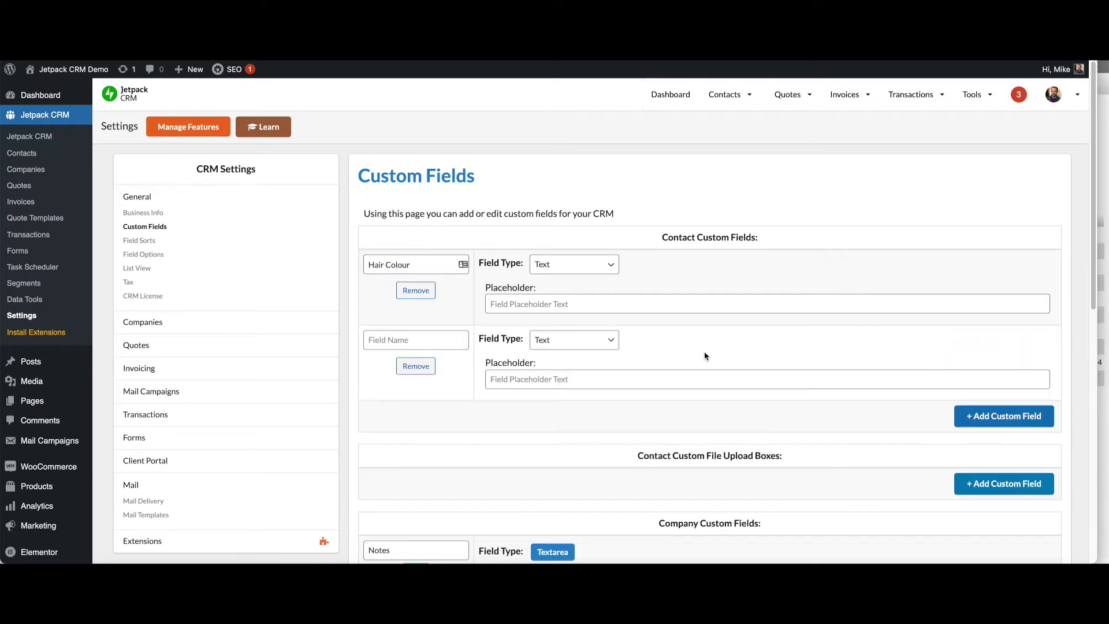
{"action": "left_click", "coordinate": [428, 342]}
{"action": "type", "text": "Dietary Preference"}
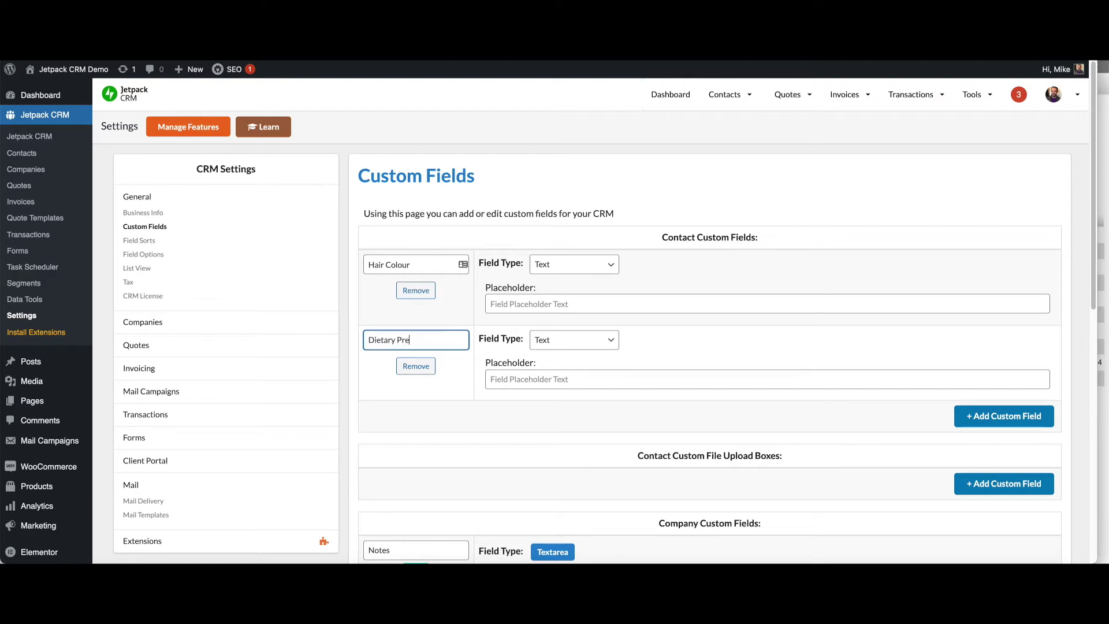
{"action": "left_click", "coordinate": [611, 340]}
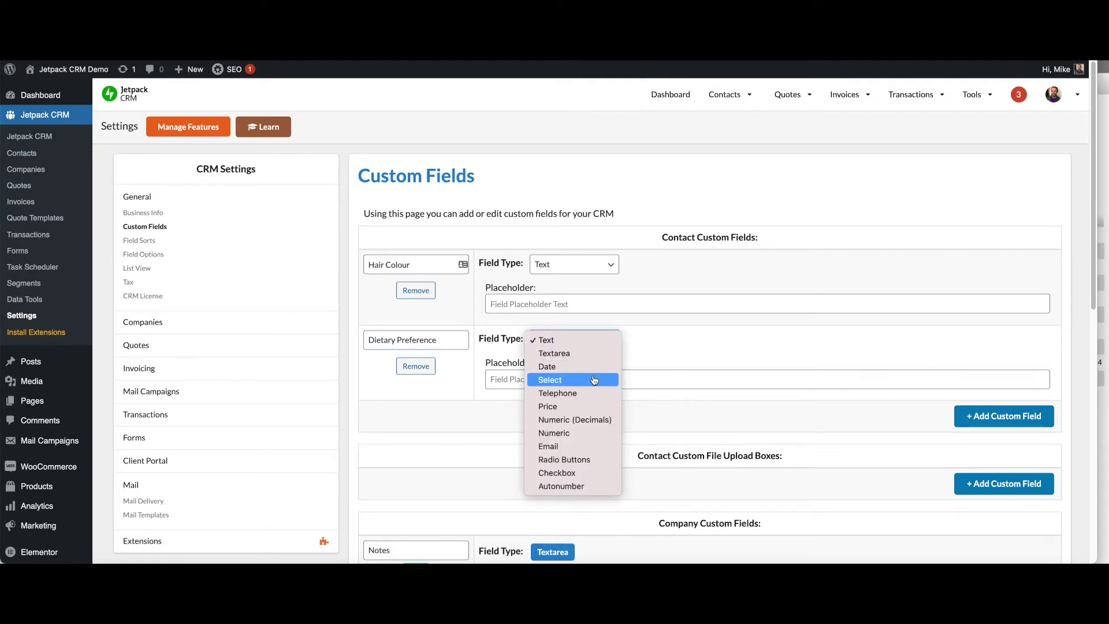
{"action": "left_click", "coordinate": [572, 382]}
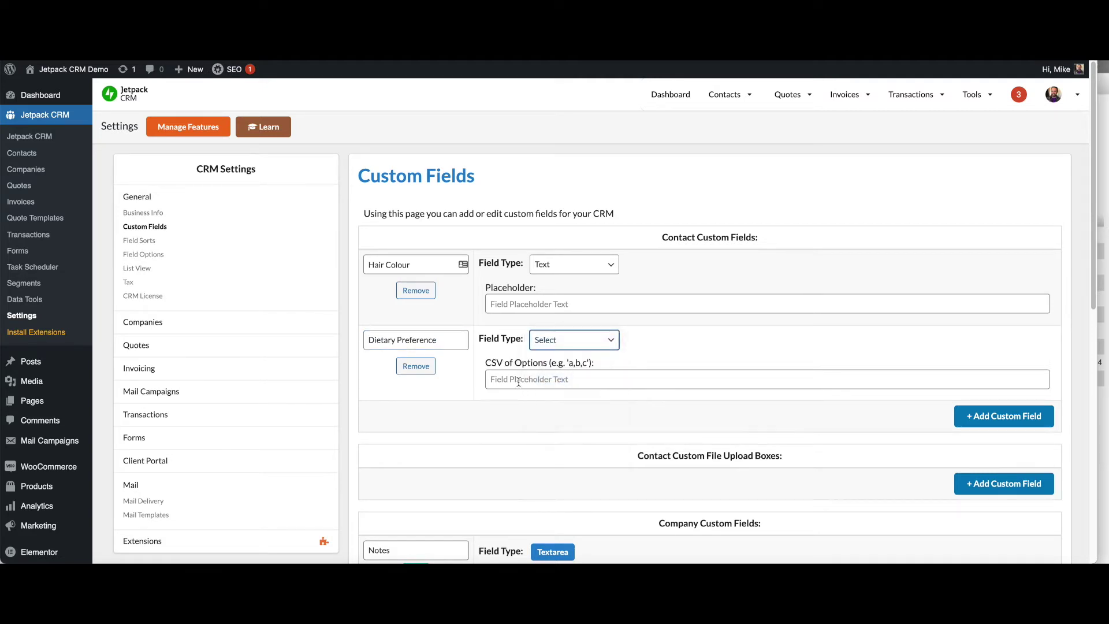
{"action": "left_click", "coordinate": [520, 380]}
{"action": "type", "text": "Meat,Fish,Vege"}
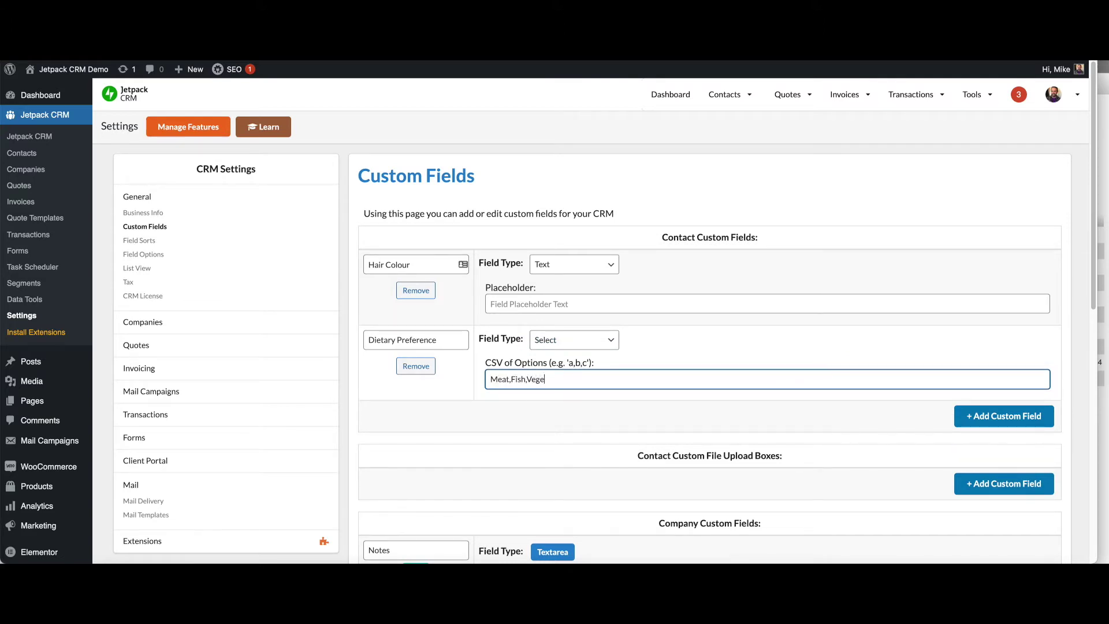
{"action": "type", "text": "tarian"}
{"action": "scroll", "coordinate": [782, 349], "scroll_direction": "down", "scroll_amount": 2}
{"action": "scroll", "coordinate": [782, 349], "scroll_direction": "up", "scroll_amount": 2}
{"action": "scroll", "coordinate": [782, 349], "scroll_direction": "down", "scroll_amount": 9}
{"action": "left_click", "coordinate": [705, 479]}
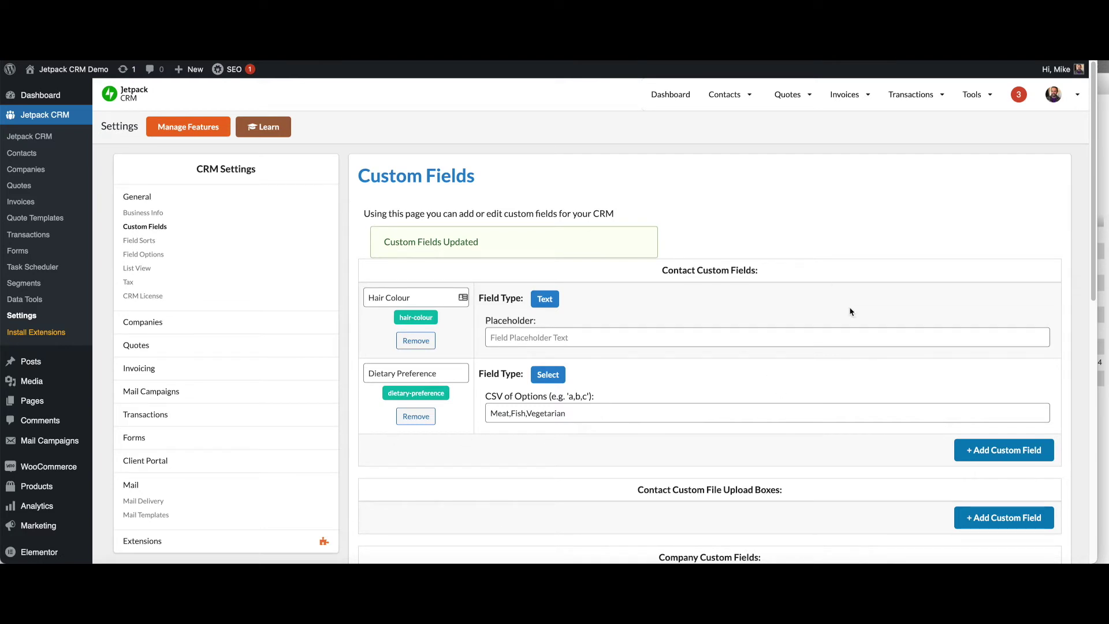
Step: Replace contact statuses with Lead, Qualified Lead, Customer, add the Mx prefix, and save field options
{"action": "left_click", "coordinate": [150, 255]}
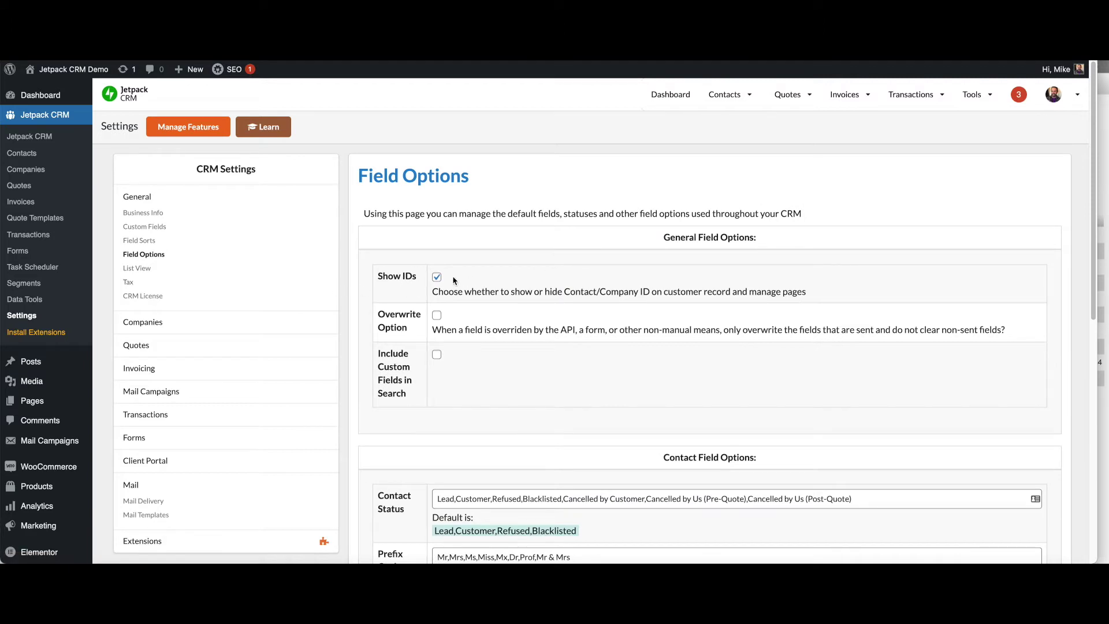
{"action": "scroll", "coordinate": [581, 279], "scroll_direction": "down", "scroll_amount": 1}
{"action": "scroll", "coordinate": [581, 279], "scroll_direction": "down", "scroll_amount": 3}
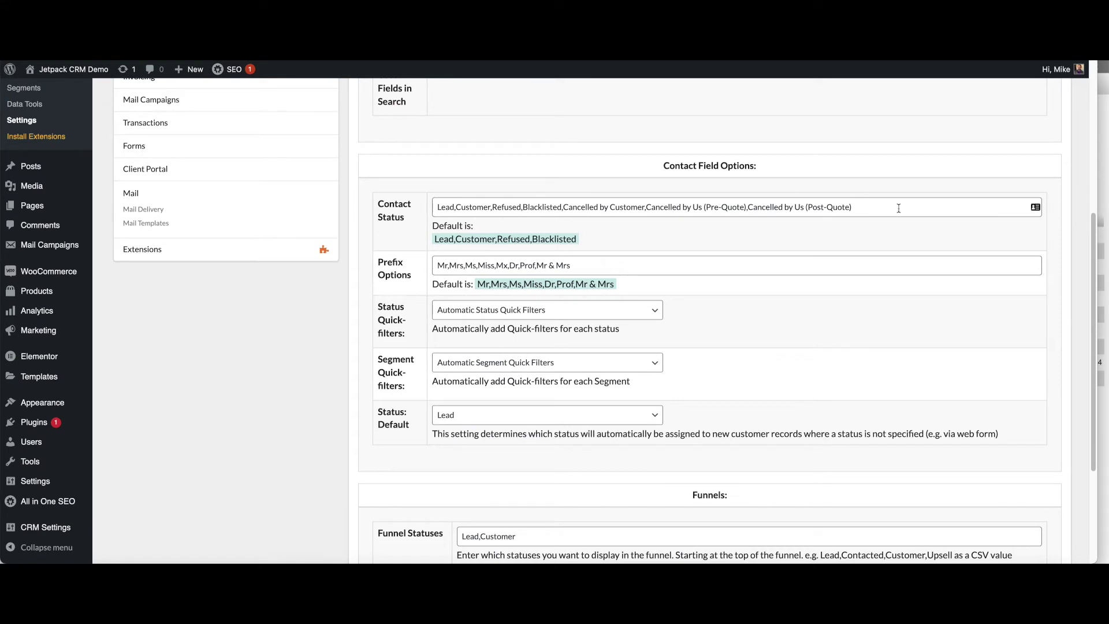
{"action": "left_click_drag", "start_coordinate": [884, 208], "coordinate": [435, 208]}
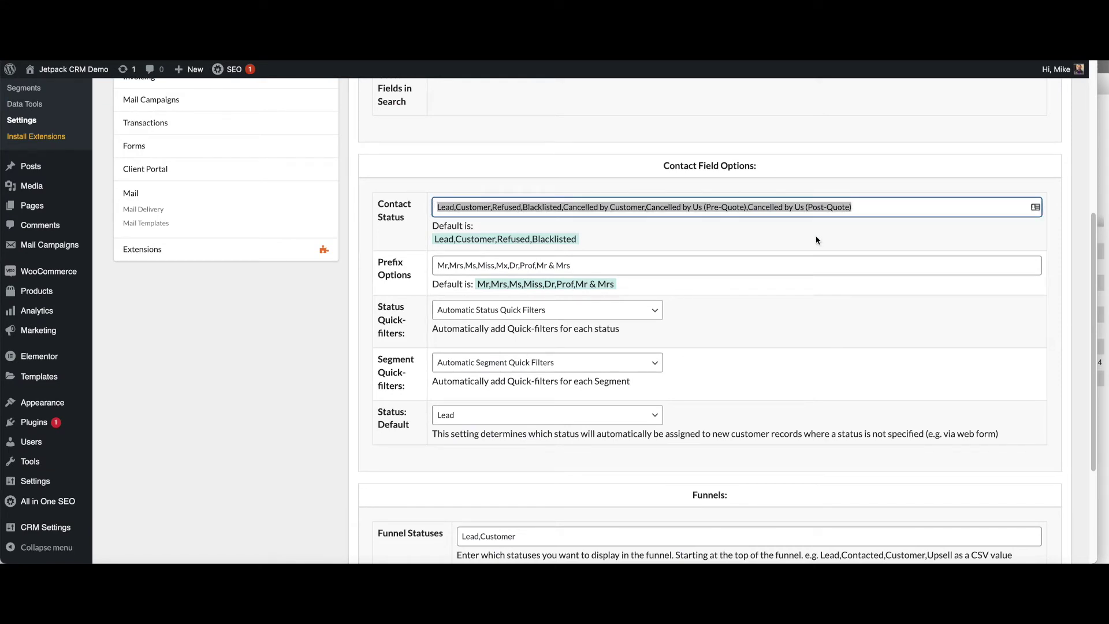
{"action": "type", "text": "Lea"}
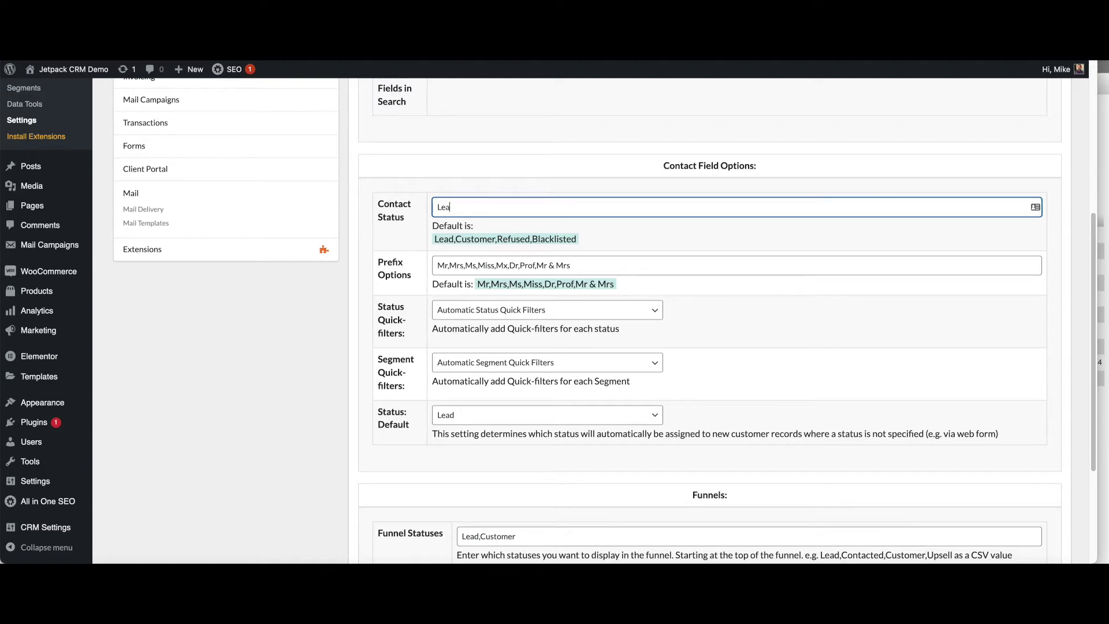
{"action": "type", "text": "d, Qualified Lead, Customer"}
{"action": "left_click", "coordinate": [588, 269]}
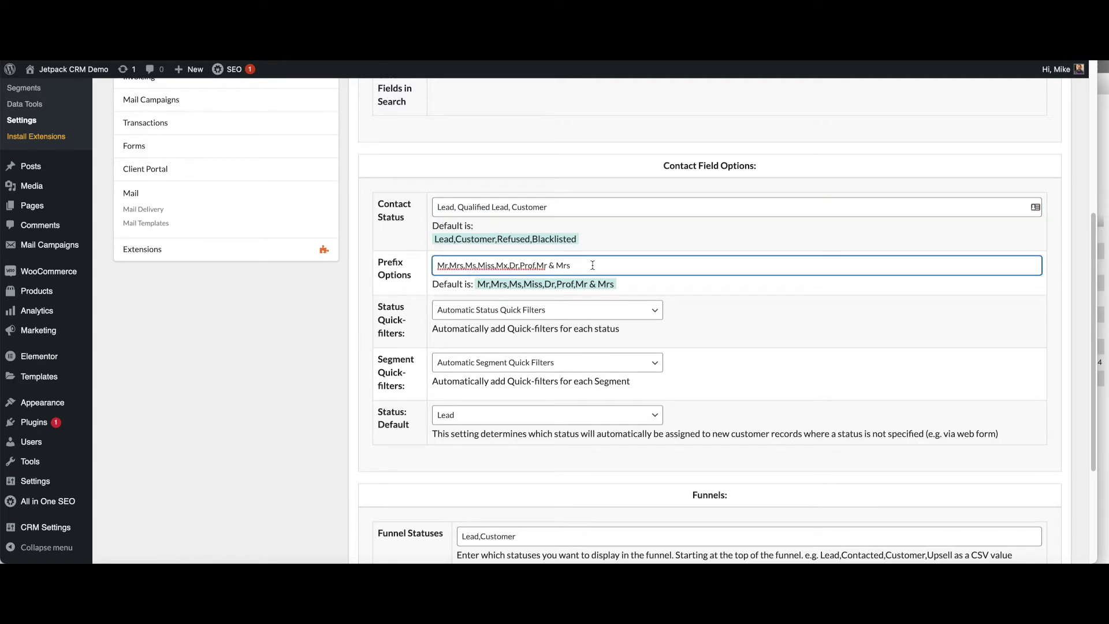
{"action": "scroll", "coordinate": [728, 281], "scroll_direction": "down", "scroll_amount": 3}
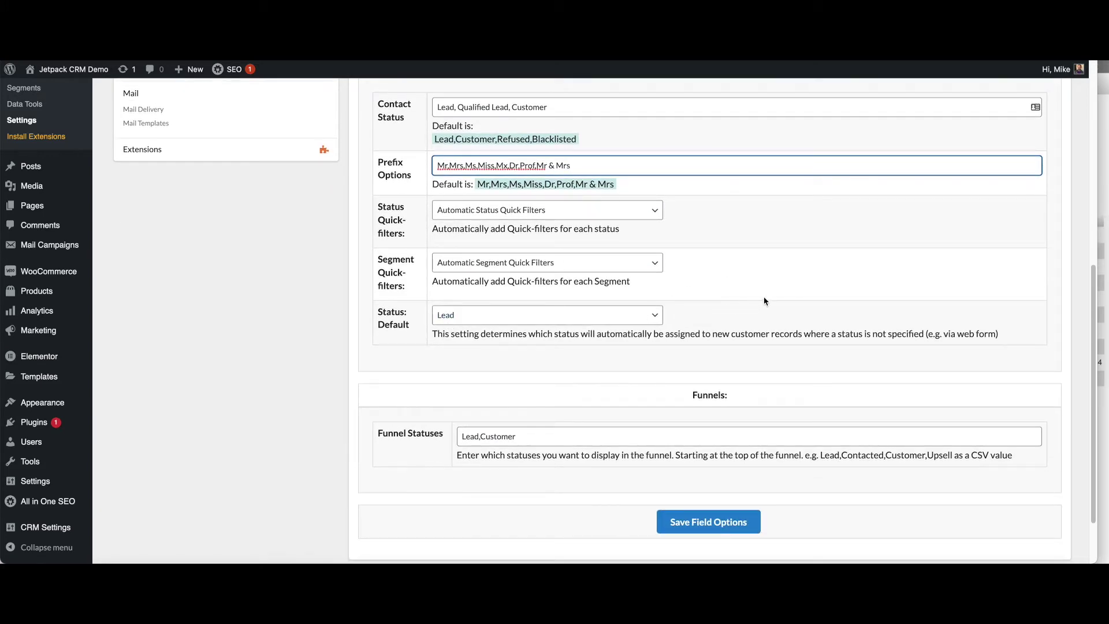
{"action": "scroll", "coordinate": [765, 301], "scroll_direction": "down", "scroll_amount": 1}
{"action": "scroll", "coordinate": [765, 301], "scroll_direction": "down", "scroll_amount": 1}
{"action": "left_click", "coordinate": [715, 448]}
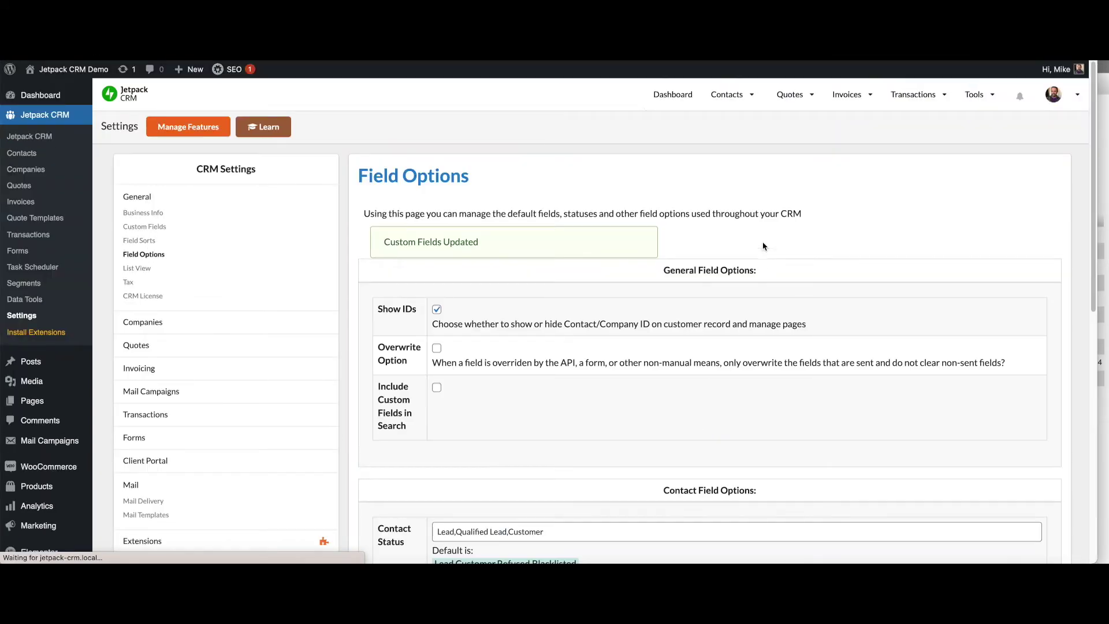
Step: Start a new contact with status Lead, prefix Mr, and the contact's first and last name
{"action": "mouse_move", "coordinate": [725, 96]}
{"action": "left_click", "coordinate": [730, 128]}
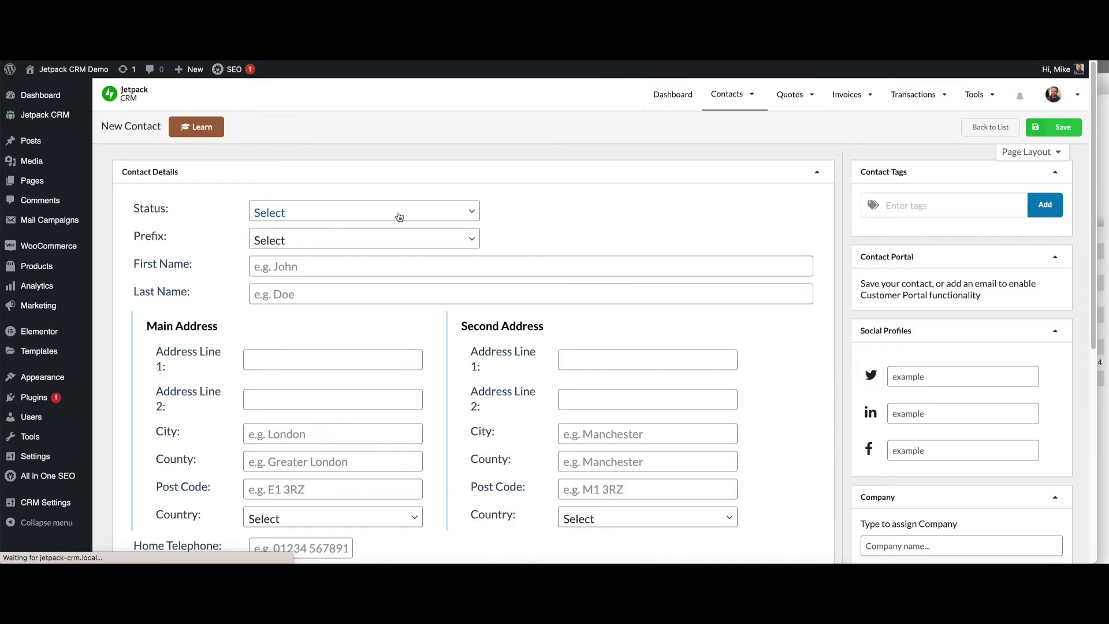
{"action": "left_click", "coordinate": [399, 214]}
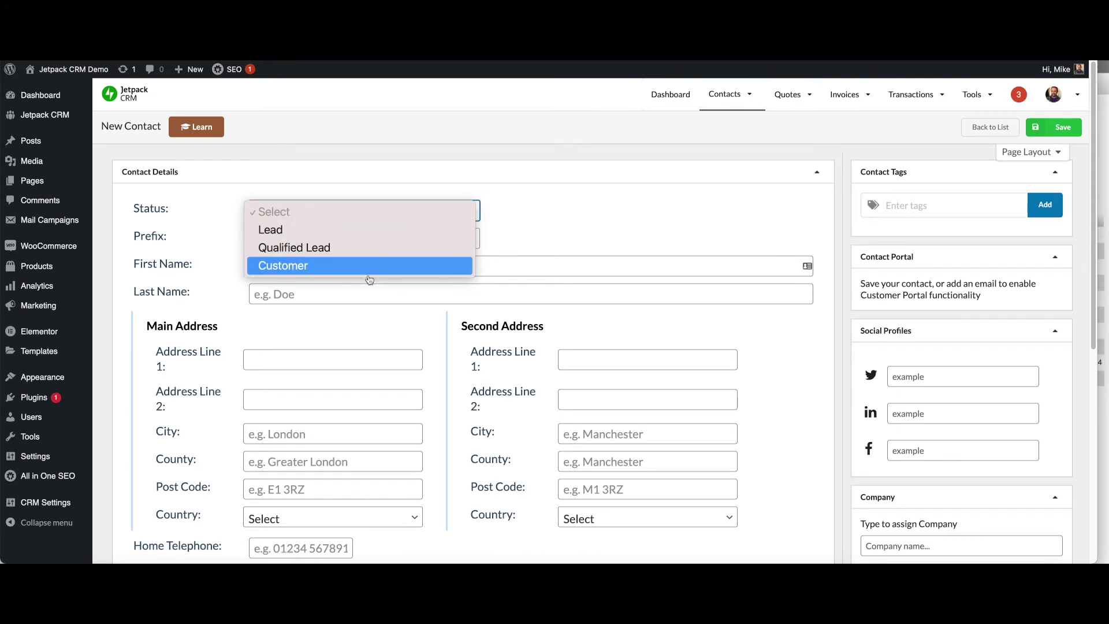
{"action": "left_click", "coordinate": [369, 234]}
{"action": "left_click", "coordinate": [369, 244]}
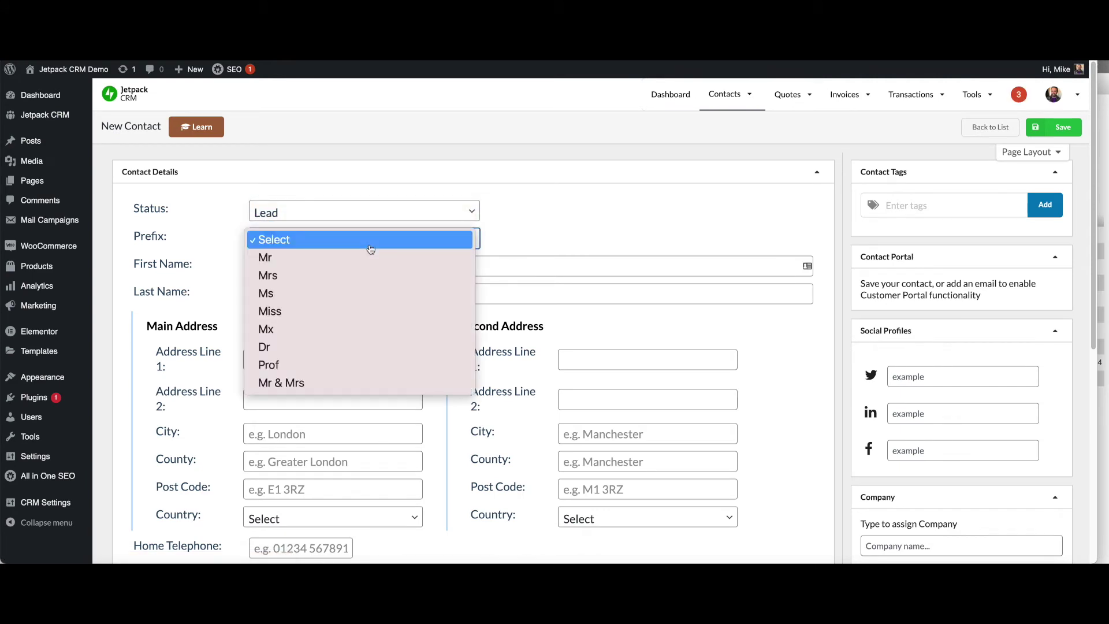
{"action": "left_click", "coordinate": [366, 261]}
{"action": "left_click", "coordinate": [358, 267]}
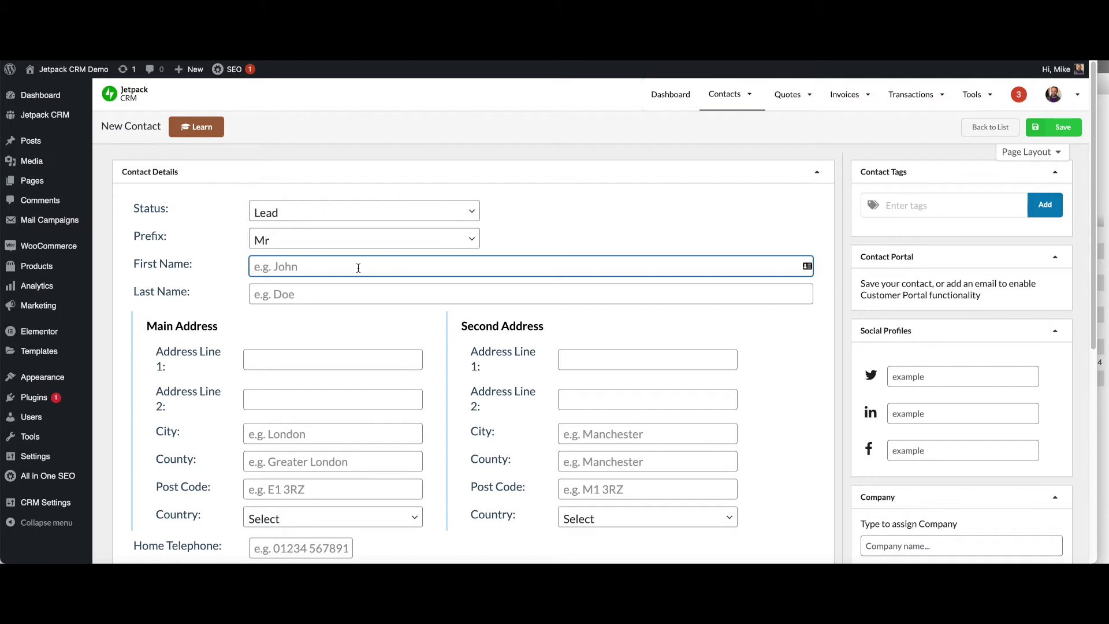
{"action": "type", "text": "John"}
{"action": "key", "text": "Tab"}
{"action": "type", "text": "Doe"}
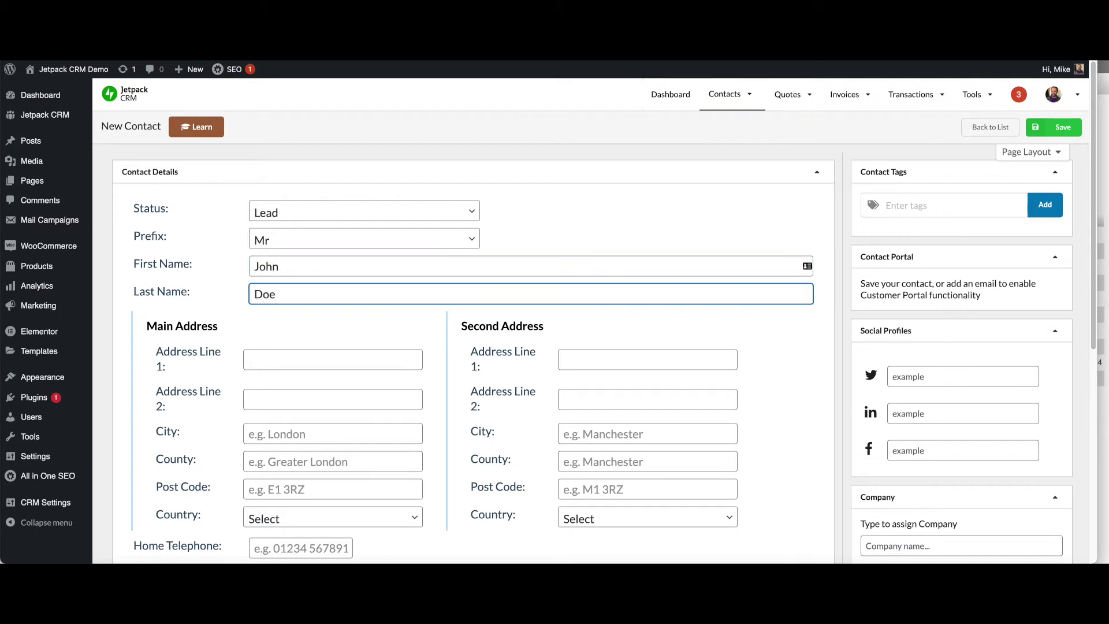
Step: Set hair colour Black, dietary preference Vegetarian, enter the contact's e-mail, and save
{"action": "scroll", "coordinate": [359, 277], "scroll_direction": "down", "scroll_amount": 5}
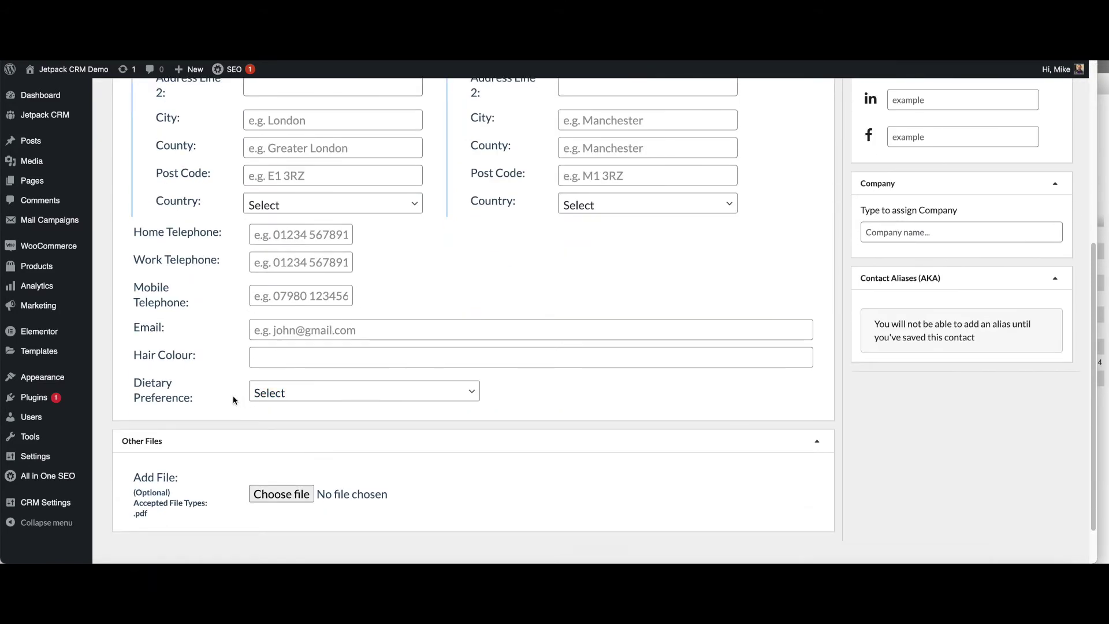
{"action": "left_click", "coordinate": [322, 360]}
{"action": "type", "text": "Black"}
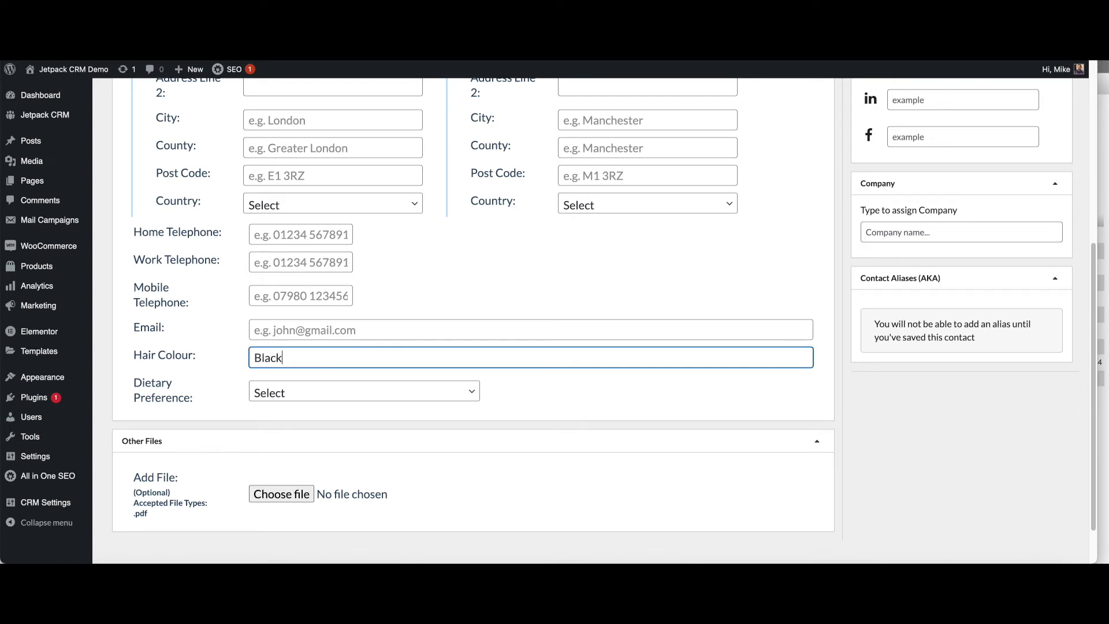
{"action": "left_click", "coordinate": [354, 391]}
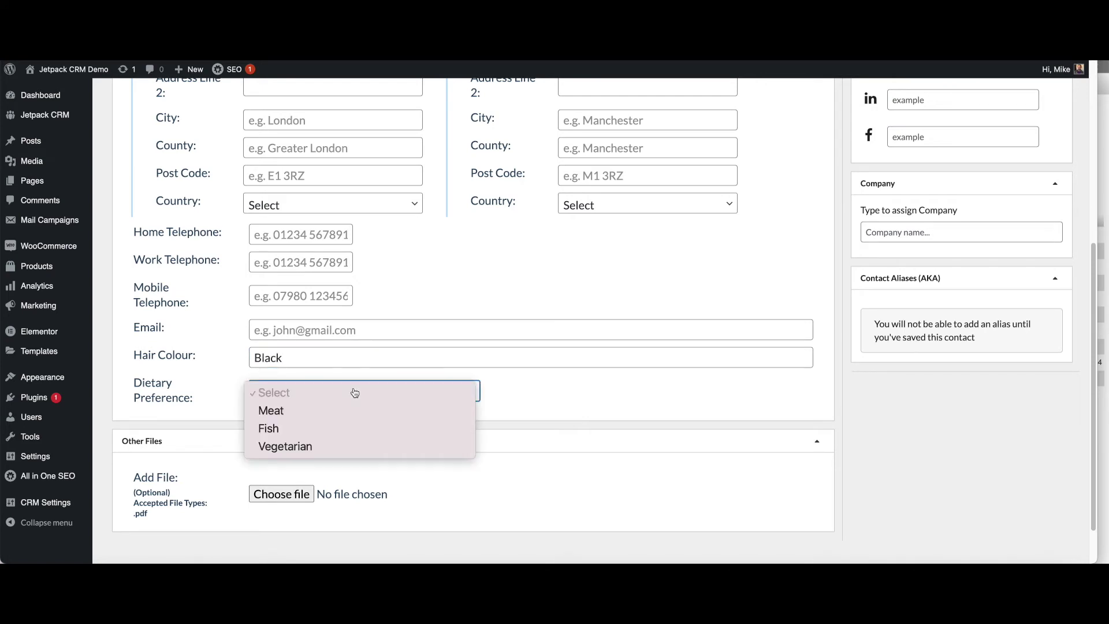
{"action": "left_click", "coordinate": [335, 446]}
{"action": "left_click", "coordinate": [356, 345]}
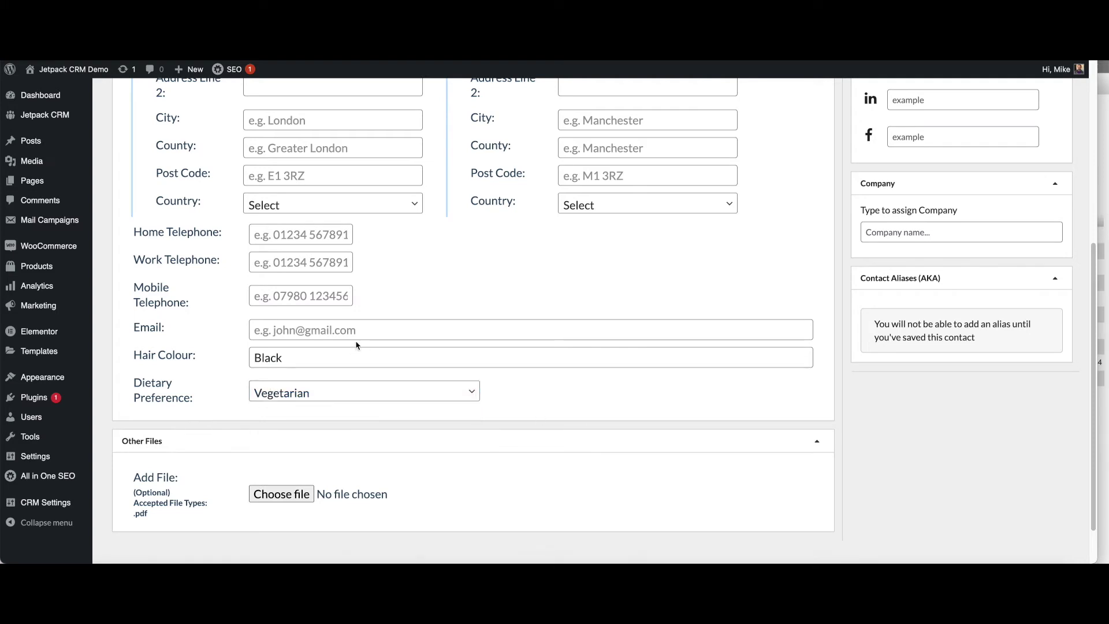
{"action": "left_click", "coordinate": [366, 327]}
{"action": "type", "text": "jo"}
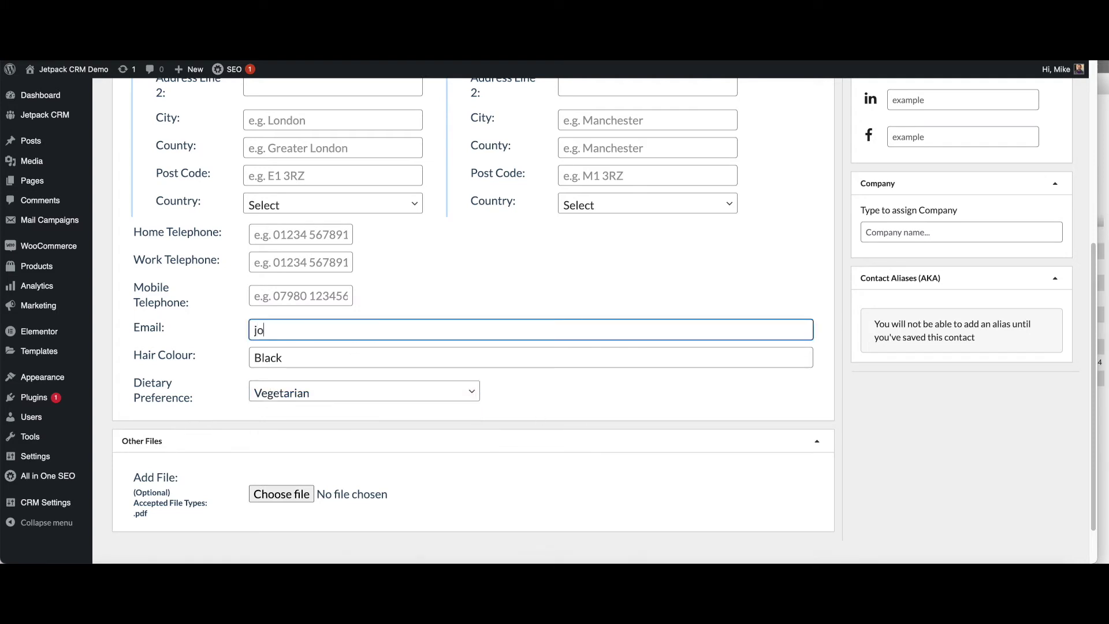
{"action": "type", "text": "hn@example.com"}
{"action": "scroll", "coordinate": [811, 286], "scroll_direction": "up", "scroll_amount": 5}
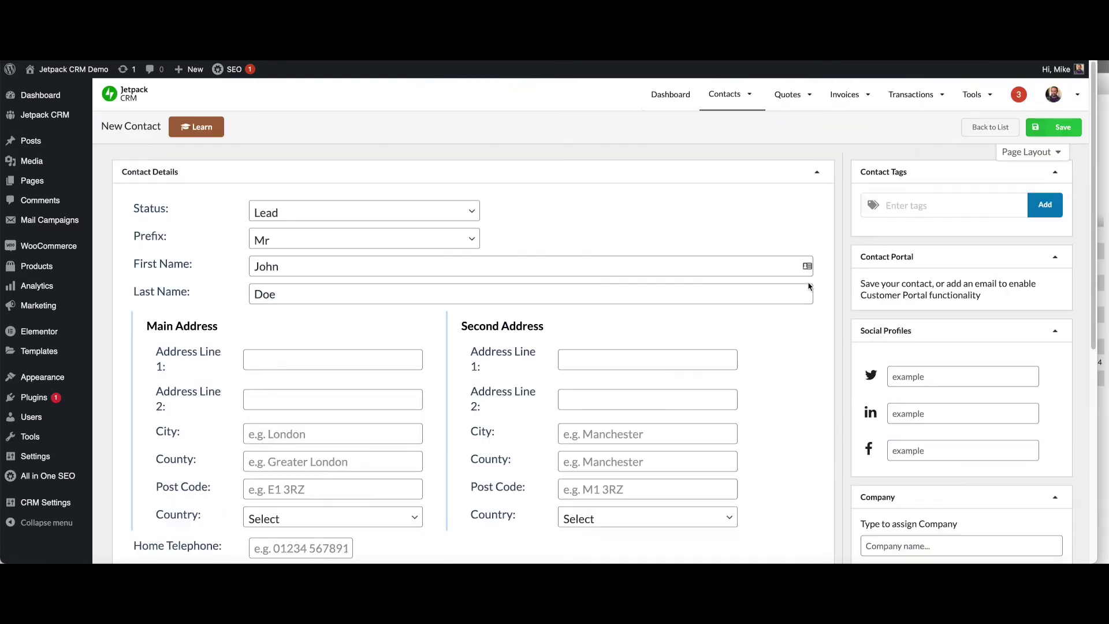
{"action": "left_click", "coordinate": [1063, 128]}
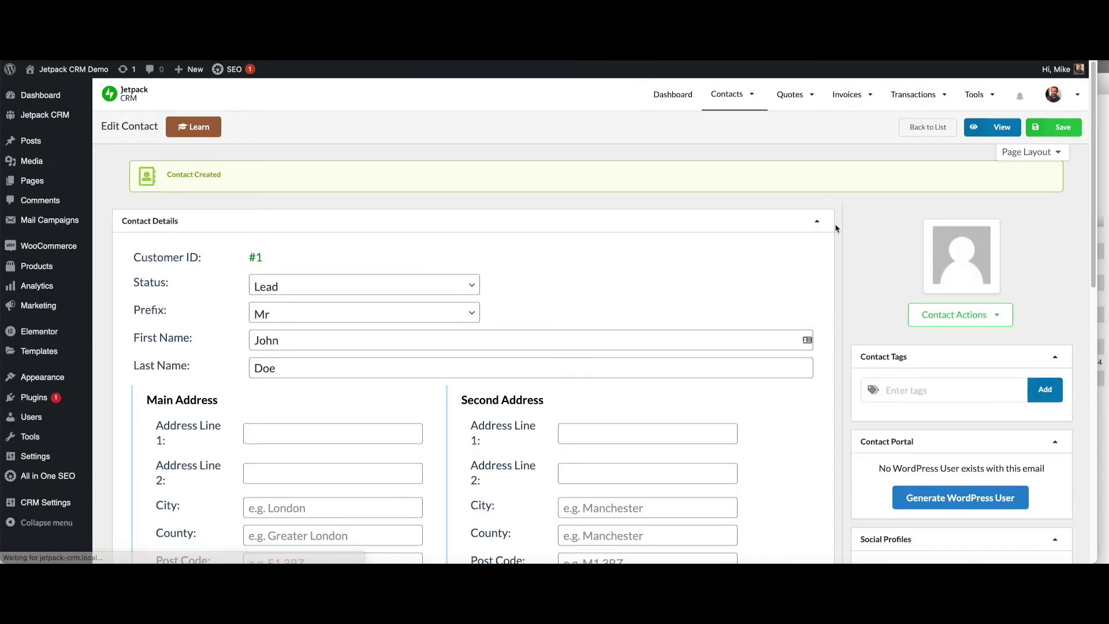
Step: View the contact's profile, check its custom field values, and bring up Contact Actions
{"action": "left_click", "coordinate": [990, 128]}
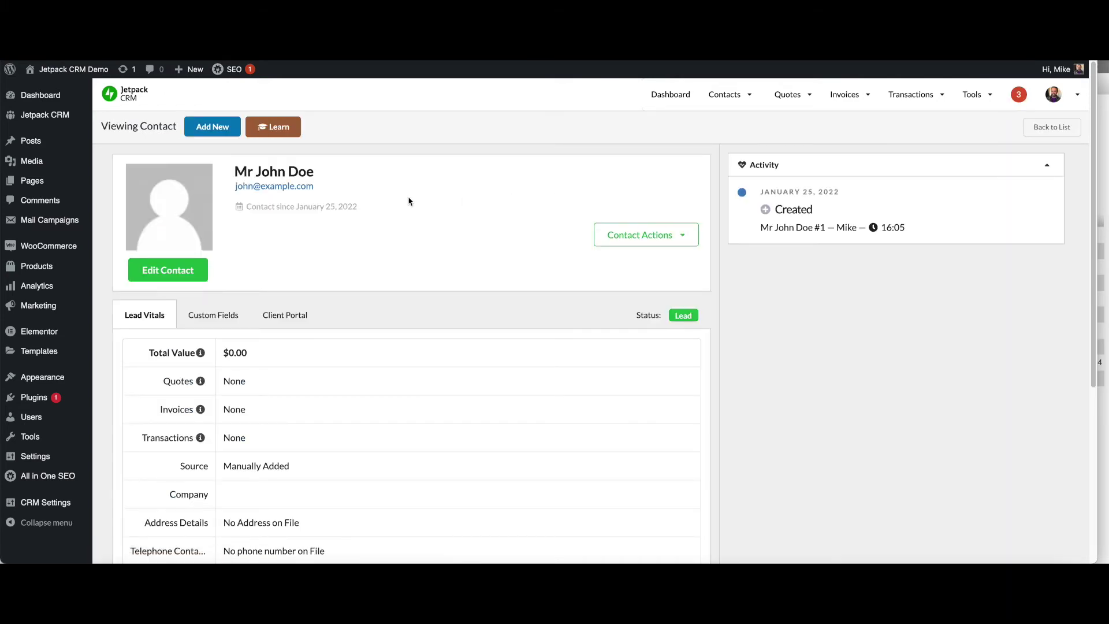
{"action": "left_click_drag", "start_coordinate": [365, 209], "coordinate": [244, 209]}
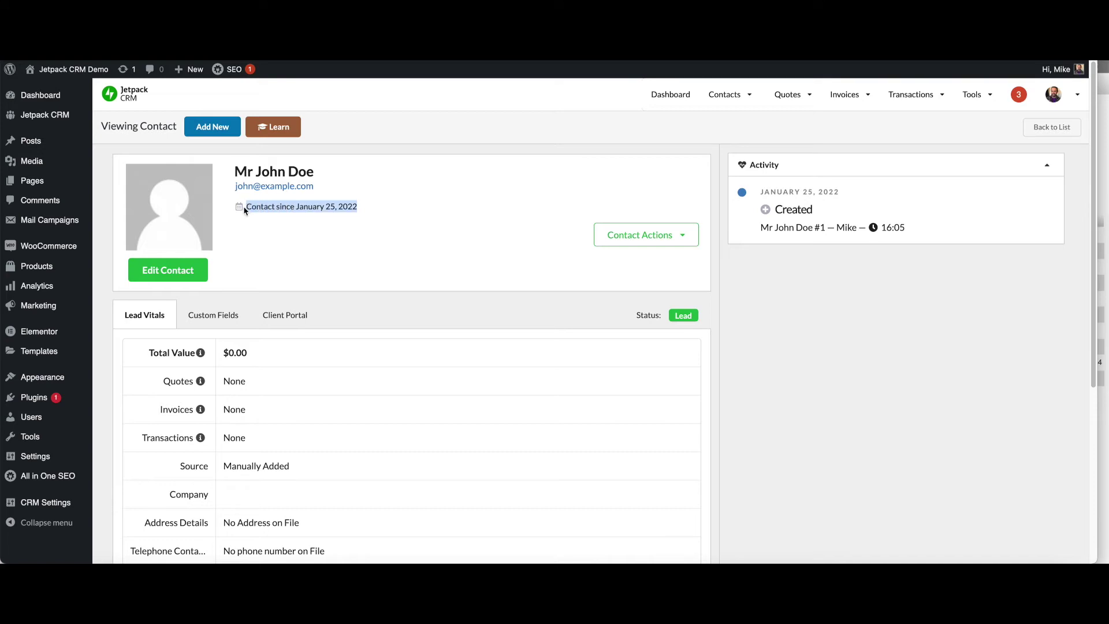
{"action": "left_click", "coordinate": [363, 210]}
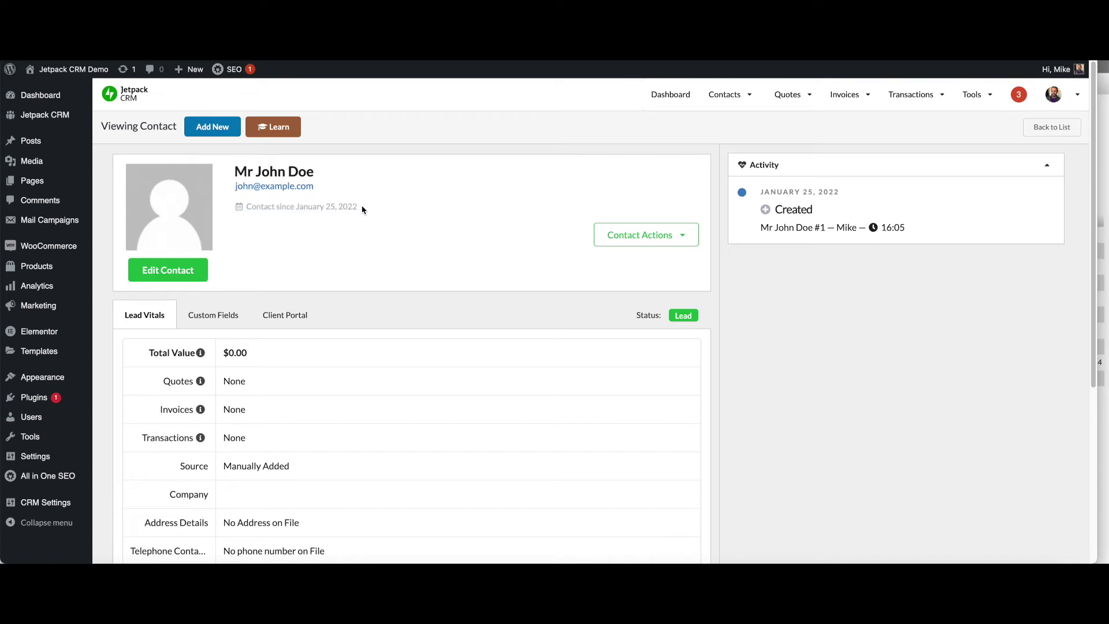
{"action": "left_click", "coordinate": [223, 315]}
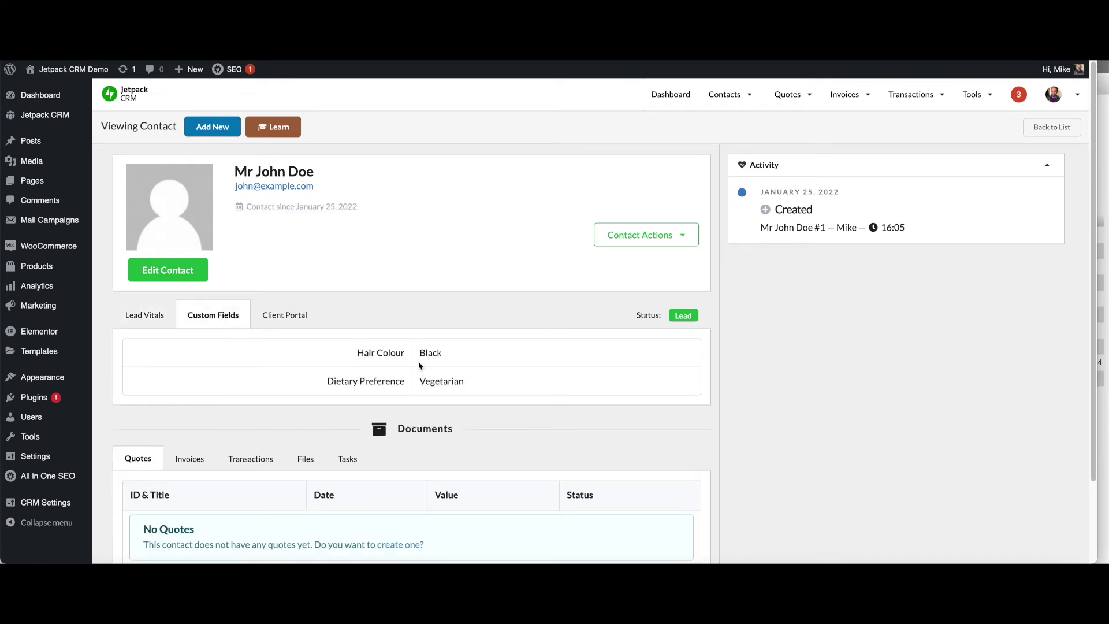
{"action": "left_click", "coordinate": [139, 318]}
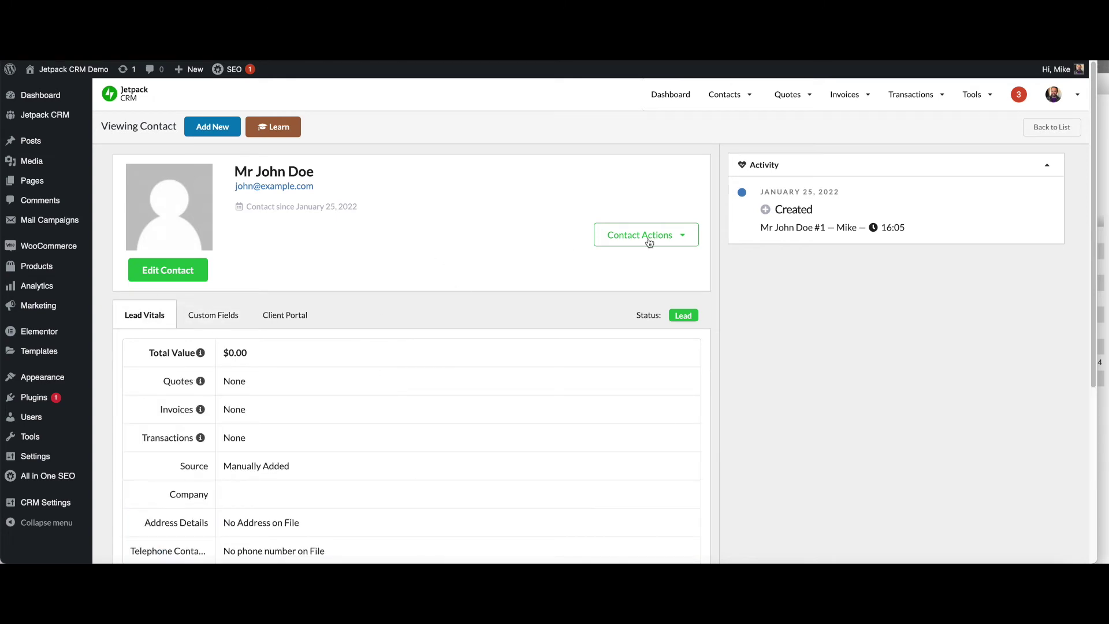
{"action": "left_click", "coordinate": [672, 241]}
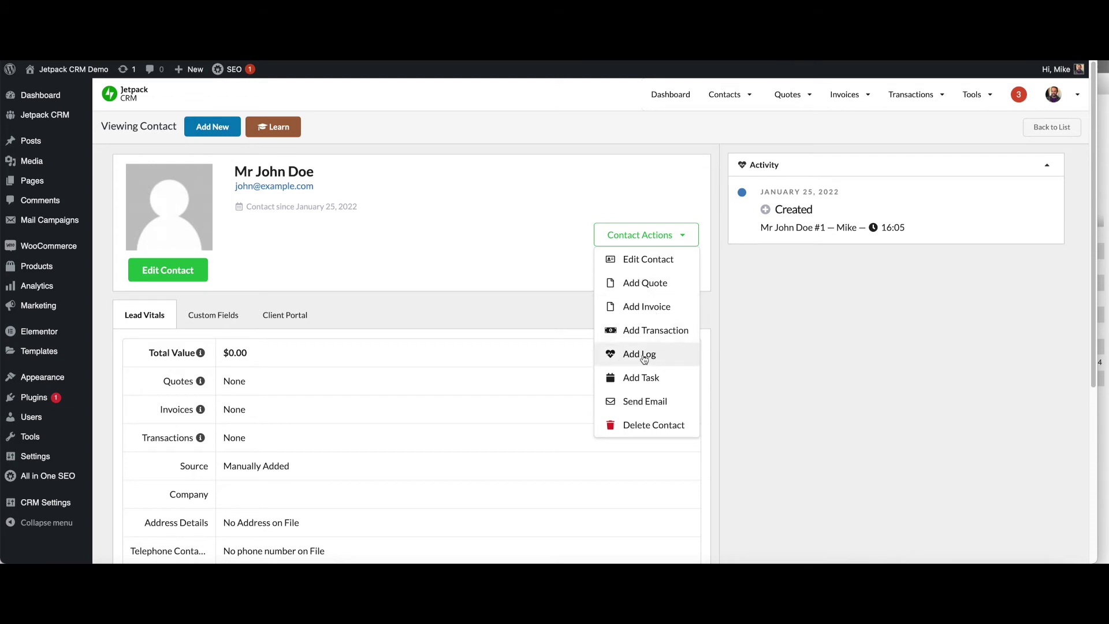
Step: Save a Note log about the diagnosis talk with a follow-up reminder in a week or two
{"action": "left_click", "coordinate": [624, 356]}
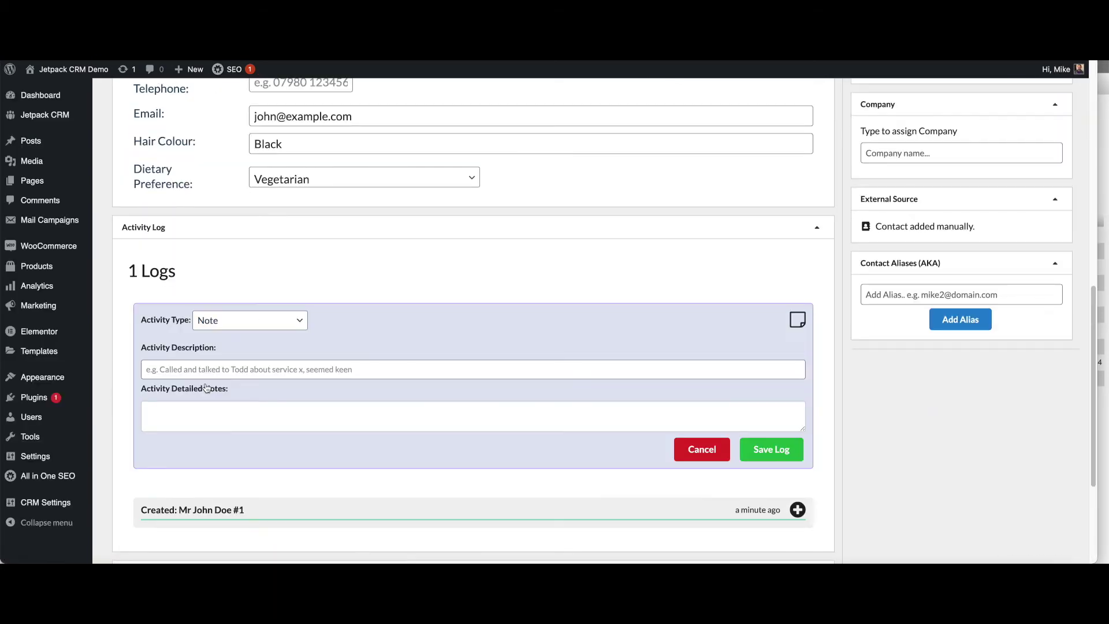
{"action": "left_click", "coordinate": [225, 373]}
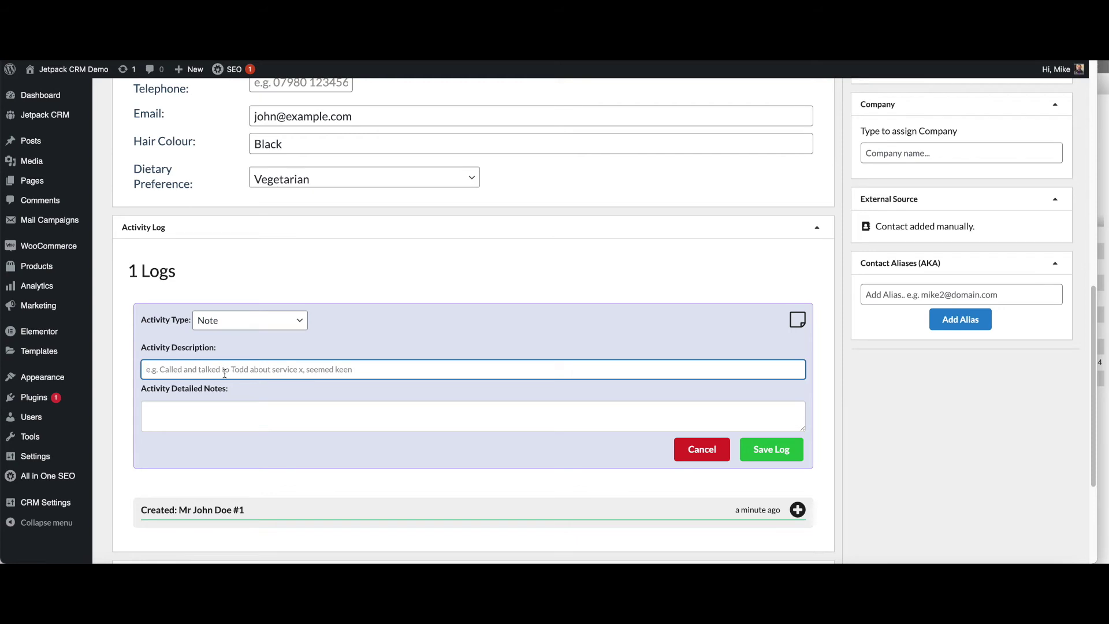
{"action": "type", "text": "Spoke to J"}
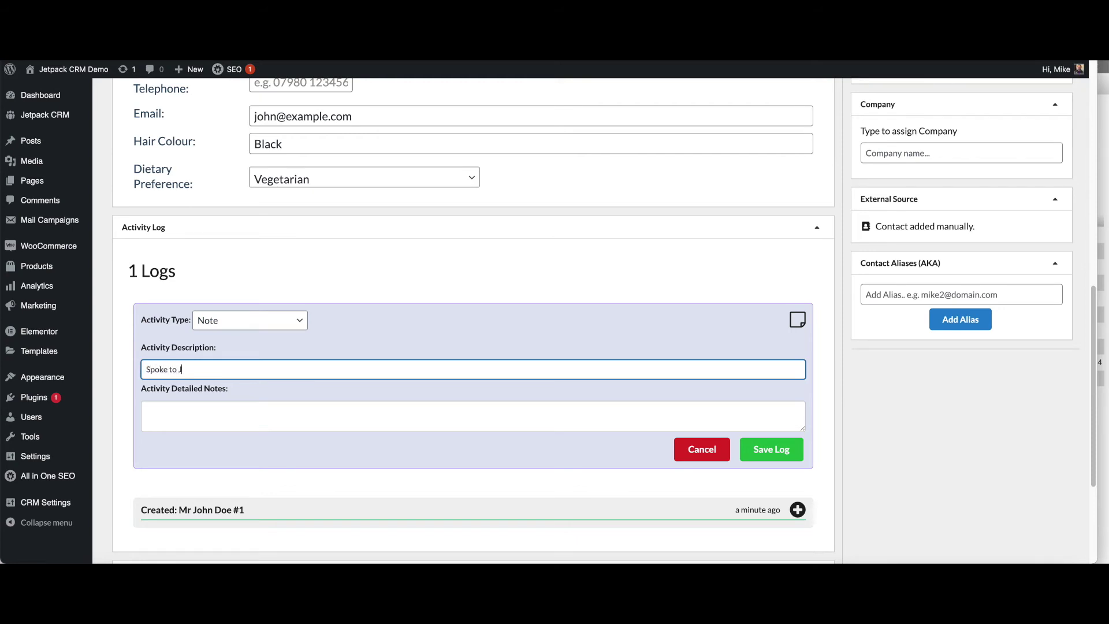
{"action": "type", "text": "ohn about his diagnosis"}
{"action": "left_click", "coordinate": [149, 410]}
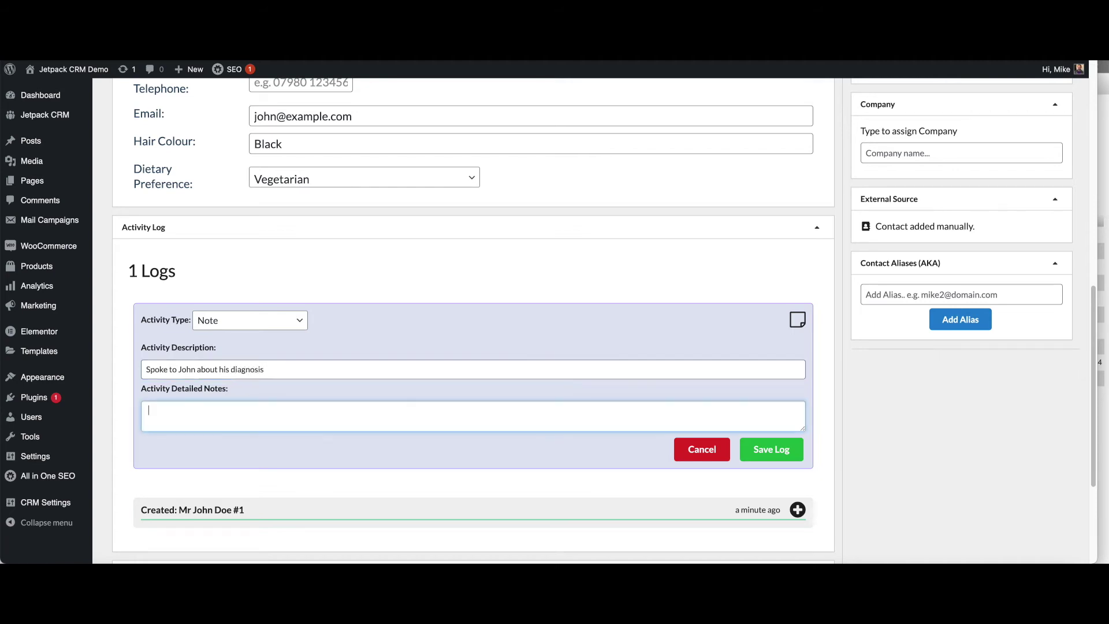
{"action": "type", "text": "It's all OK - check in a week or two for future opportu"}
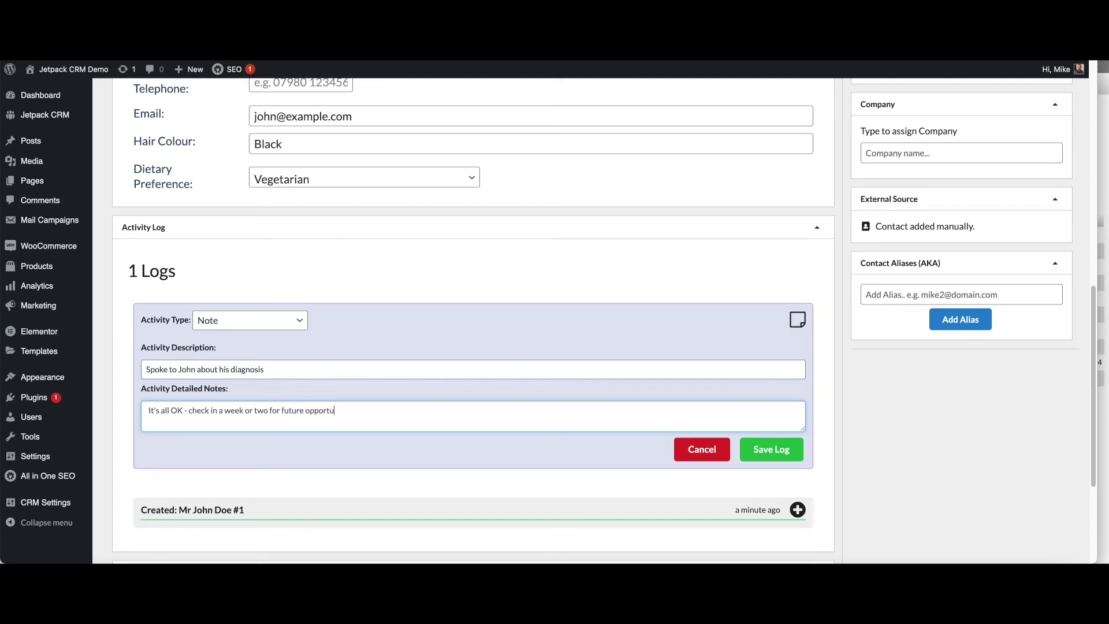
{"action": "type", "text": "nities."}
{"action": "left_click", "coordinate": [771, 449]}
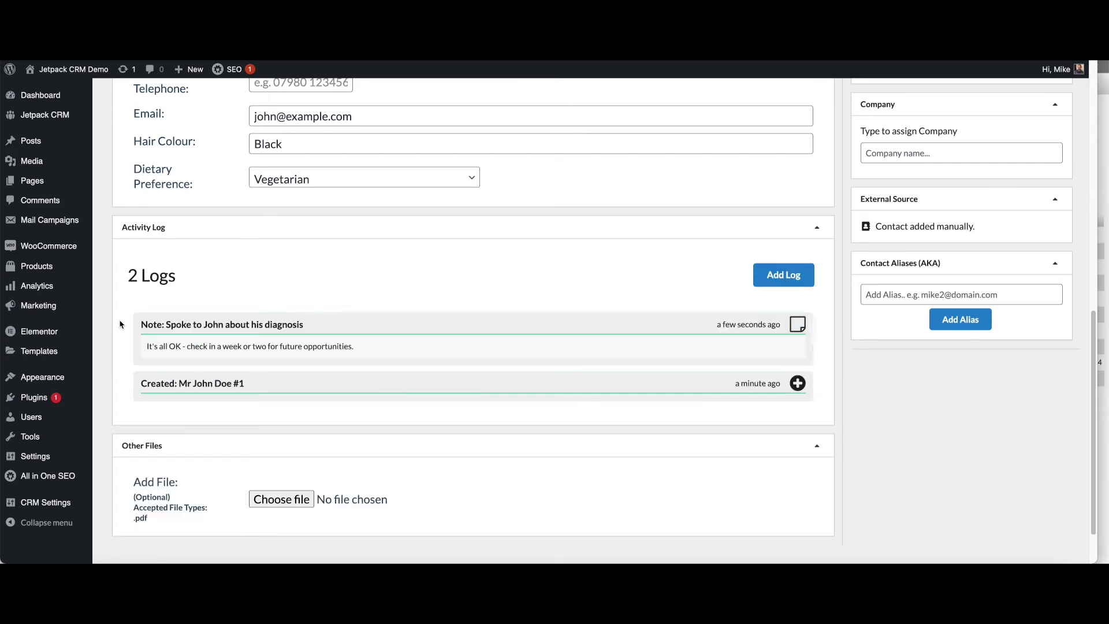
Step: Save a Tweet log noting the birthday wish and the birthday on 20th Jan
{"action": "left_click", "coordinate": [784, 274]}
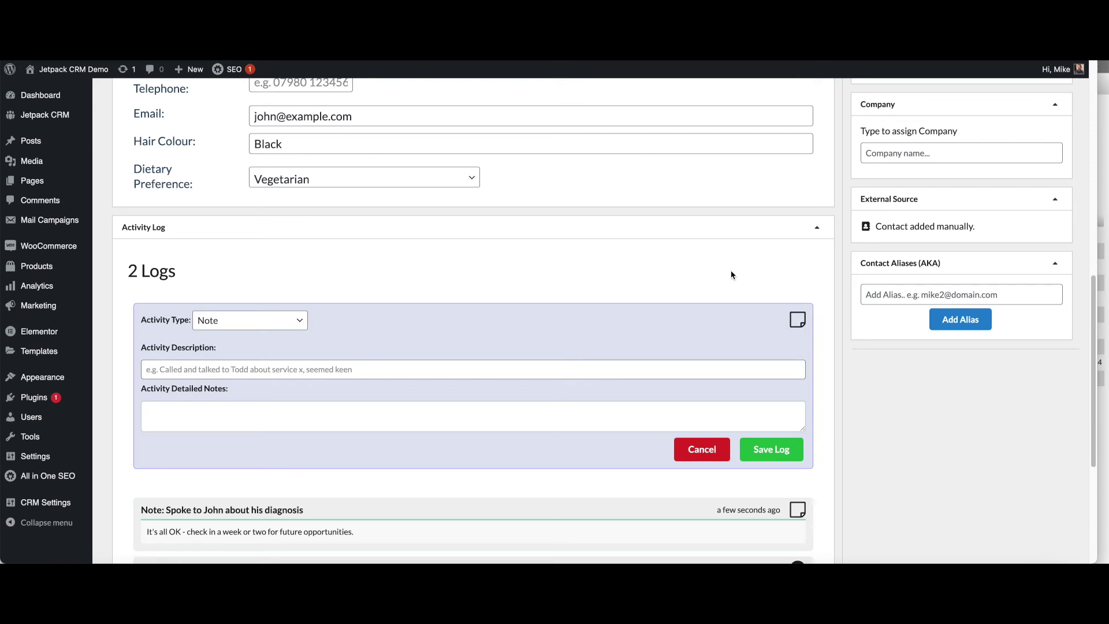
{"action": "left_click", "coordinate": [272, 320]}
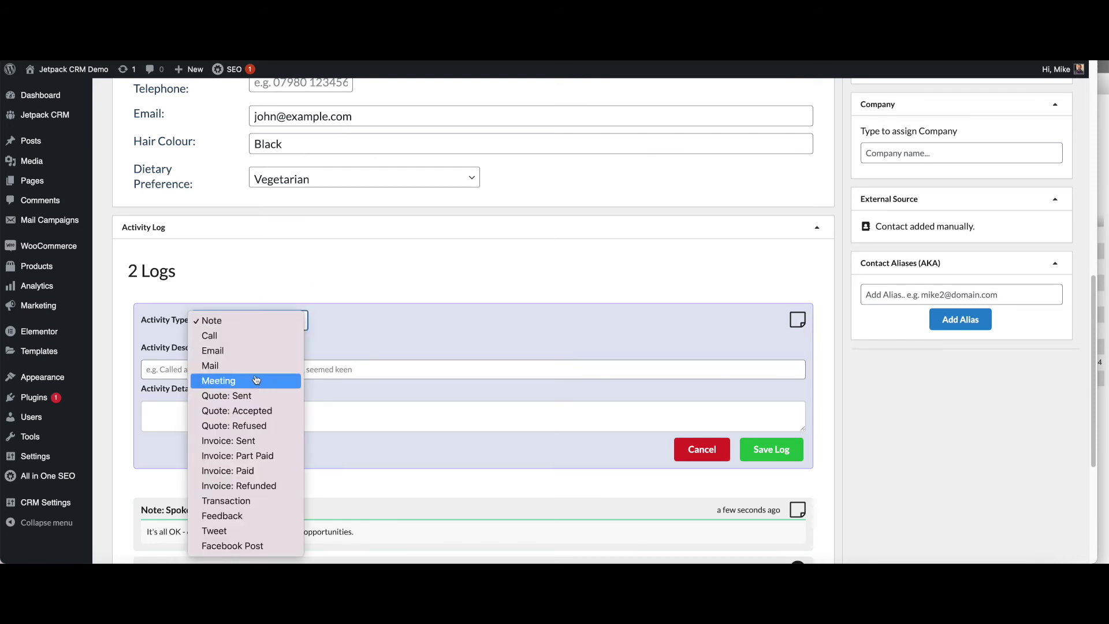
{"action": "left_click", "coordinate": [253, 530]}
{"action": "left_click", "coordinate": [299, 370]}
{"action": "type", "text": "Jphn"}
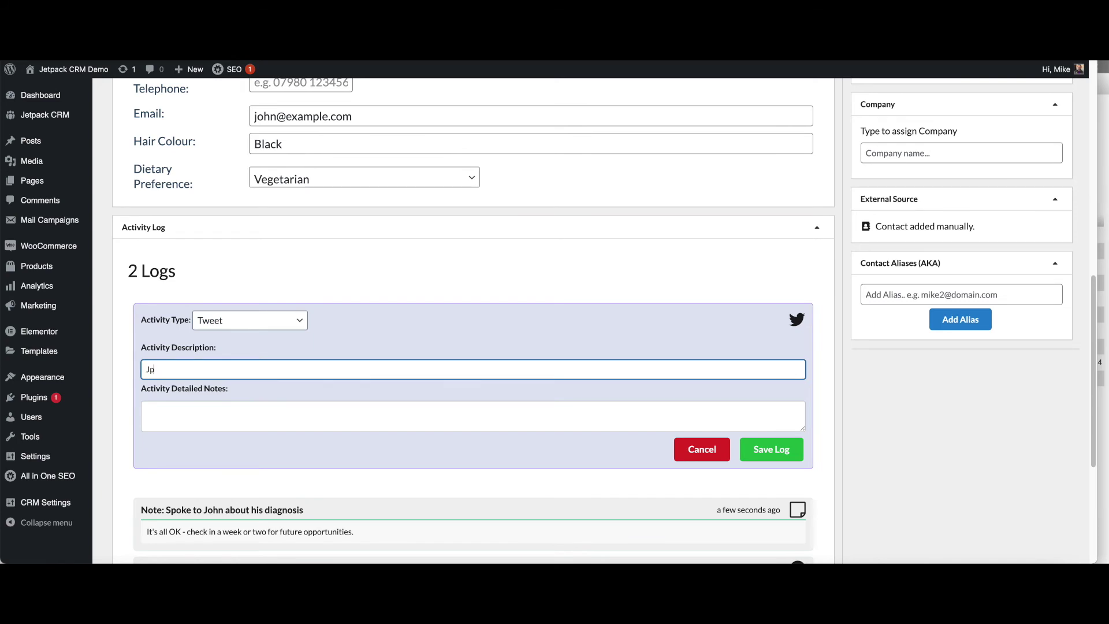
{"action": "key", "text": "BackSpace"}
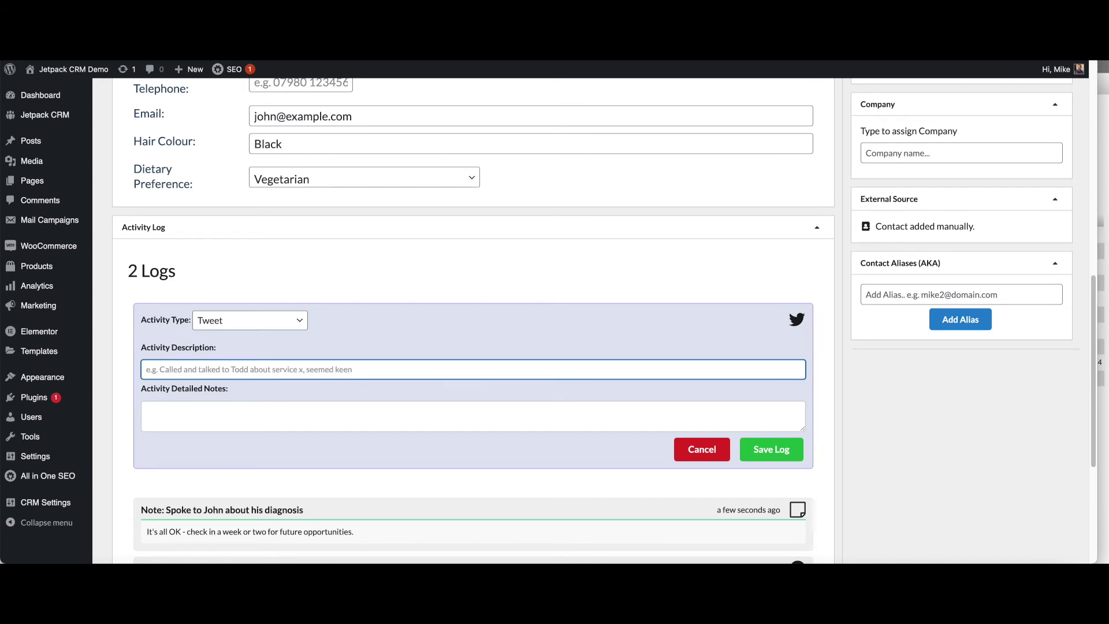
{"action": "type", "text": "Tweeted John"}
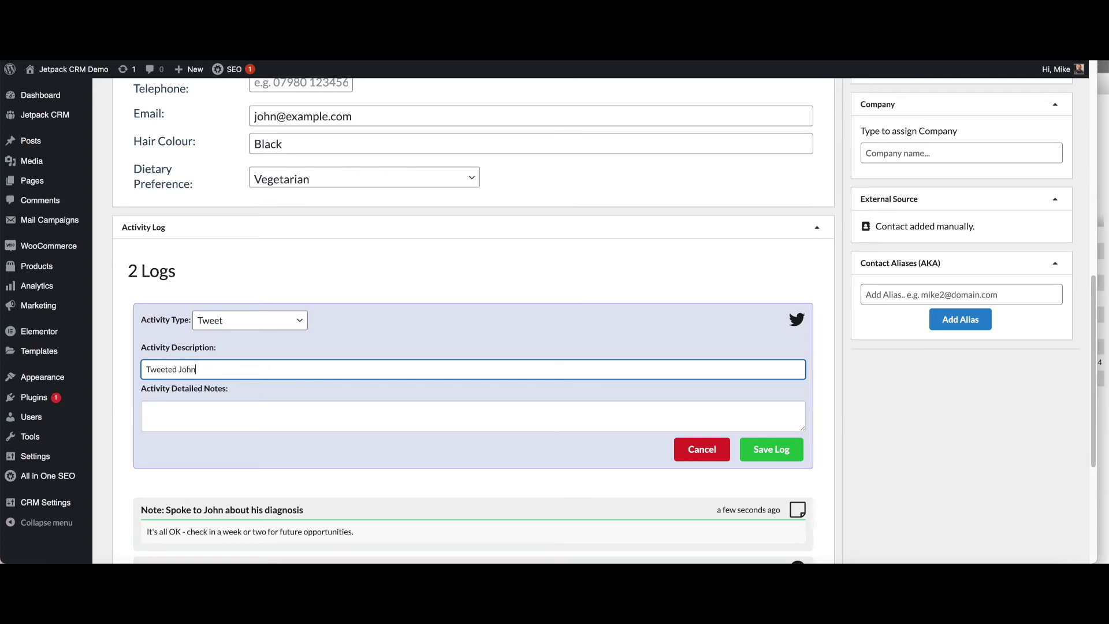
{"action": "left_click", "coordinate": [149, 410]}
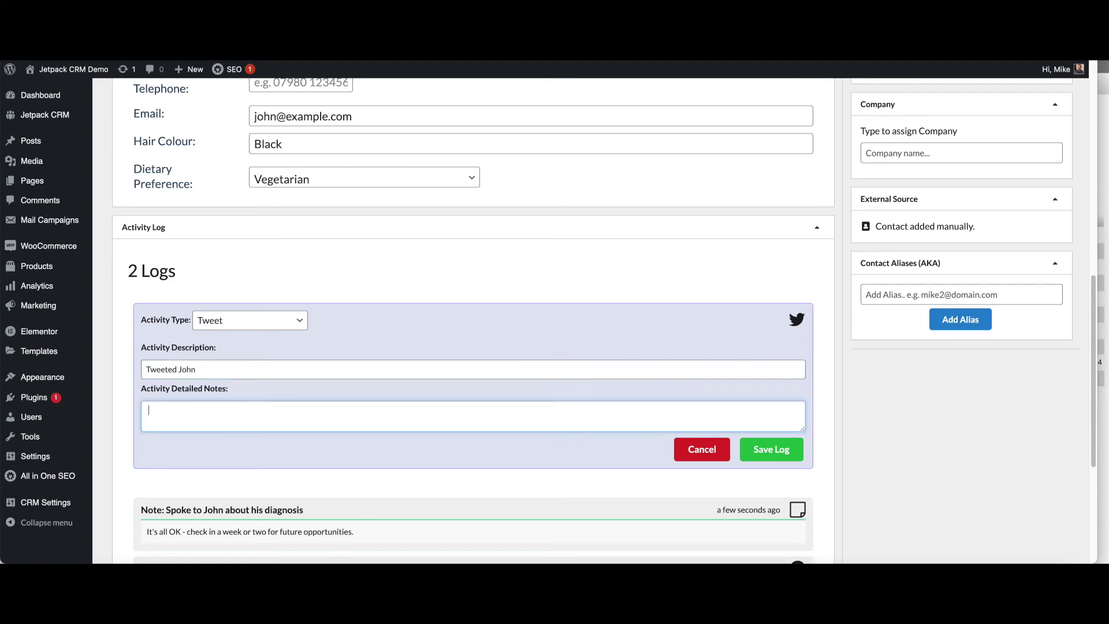
{"action": "type", "text": "Wished him happy birthday (his bir"}
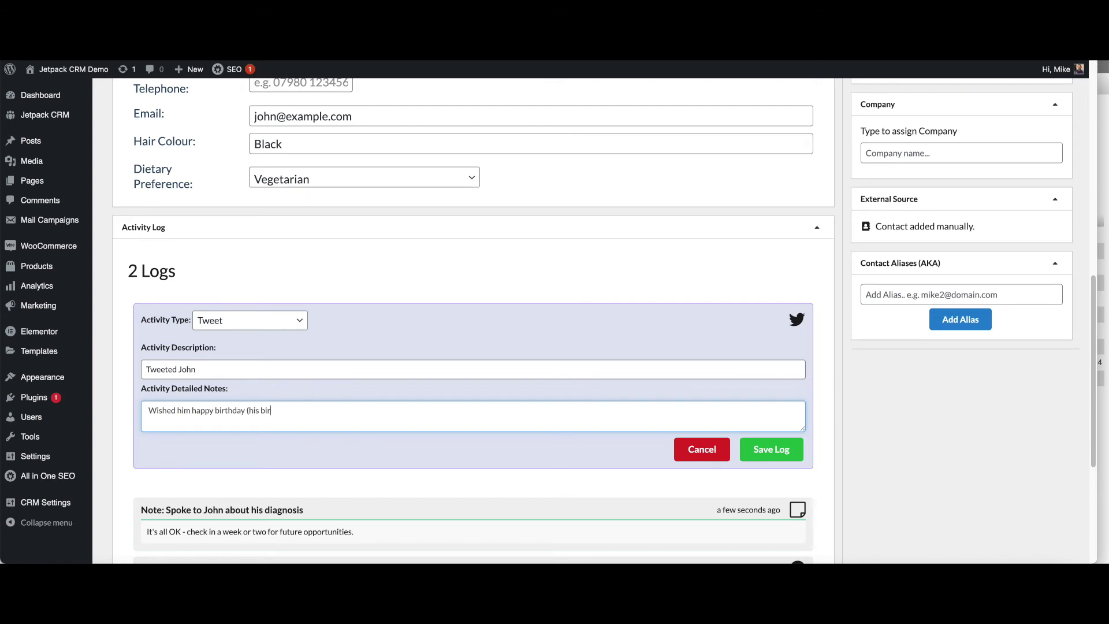
{"action": "type", "text": "thday is 20th Jan)"}
{"action": "left_click", "coordinate": [773, 450]}
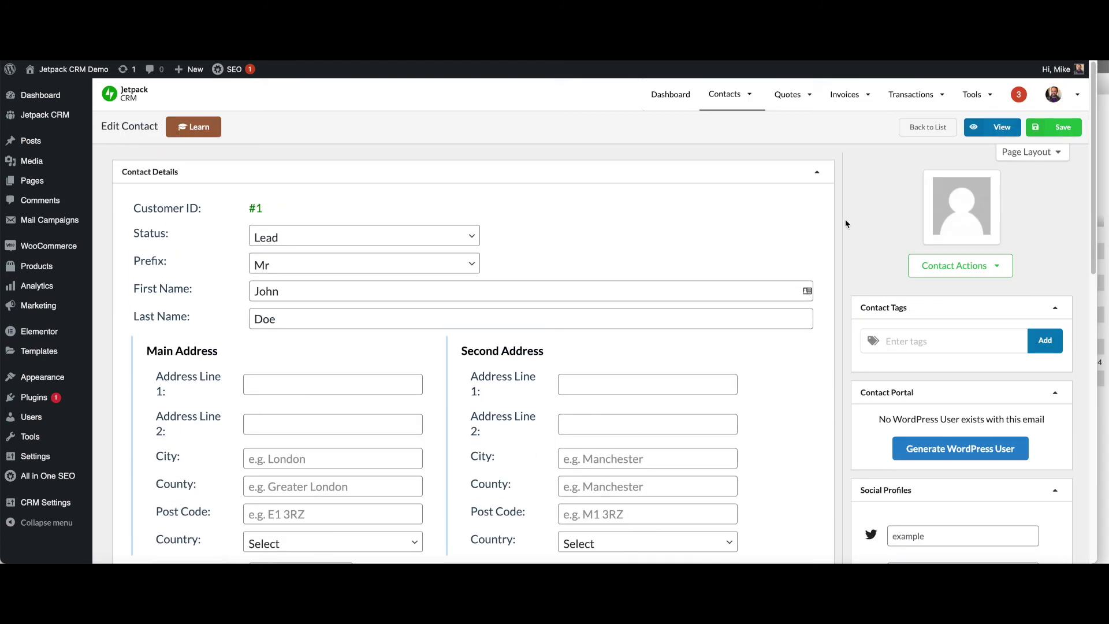
Step: In Settings > Custom Fields, add a Birthday contact field of type Date and save
{"action": "mouse_move", "coordinate": [754, 110]}
{"action": "mouse_move", "coordinate": [1054, 95]}
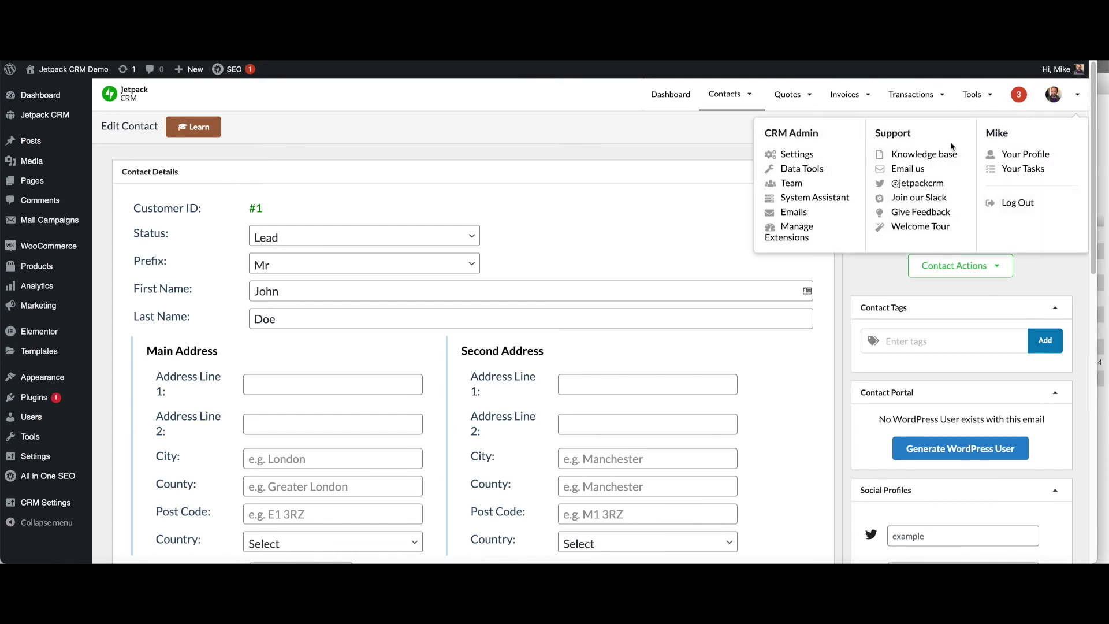
{"action": "left_click", "coordinate": [797, 154]}
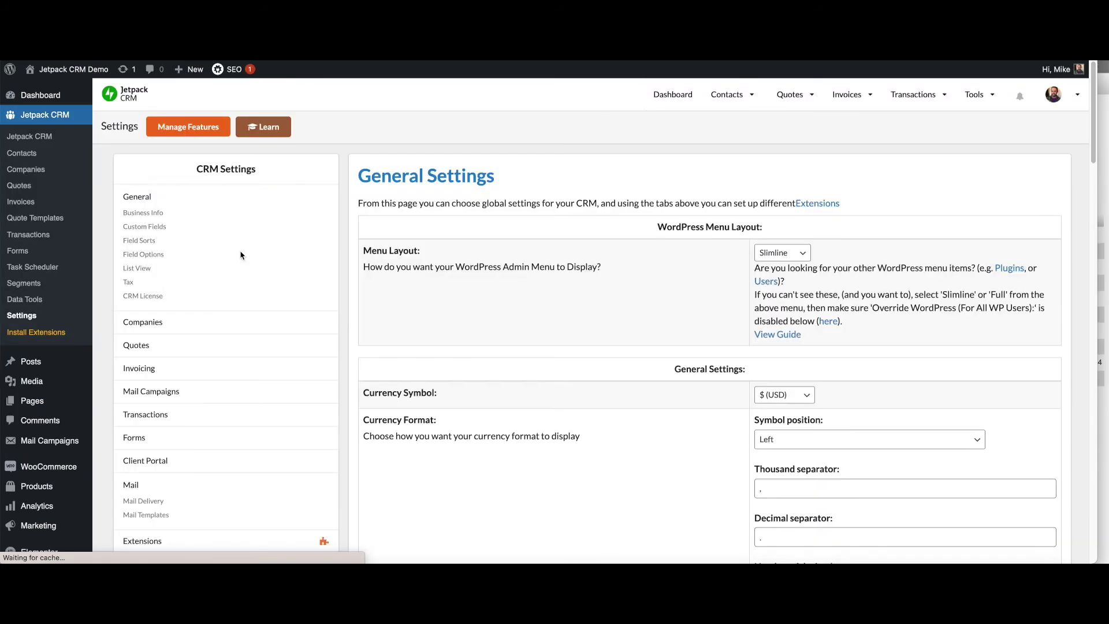
{"action": "left_click", "coordinate": [145, 227]}
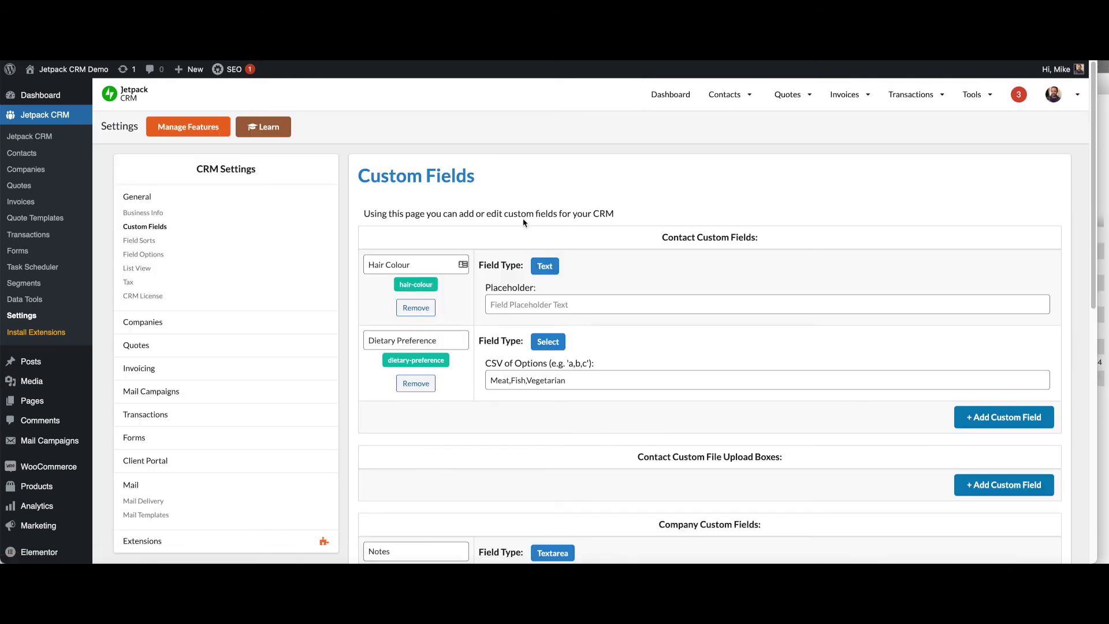
{"action": "left_click", "coordinate": [997, 417]}
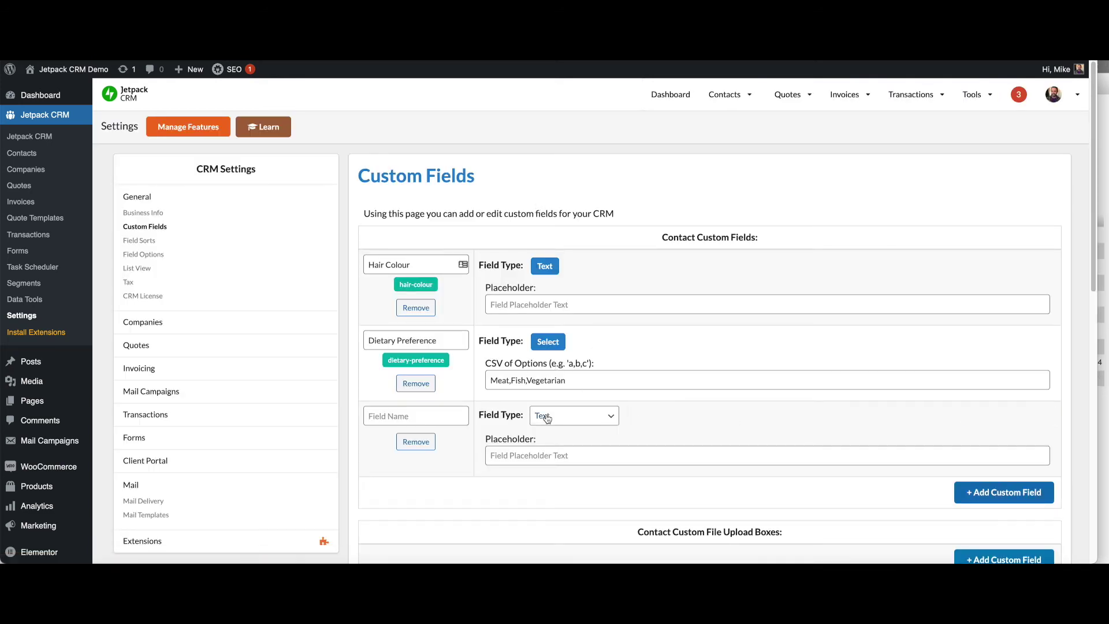
{"action": "left_click", "coordinate": [440, 413]}
{"action": "type", "text": "Birthday"}
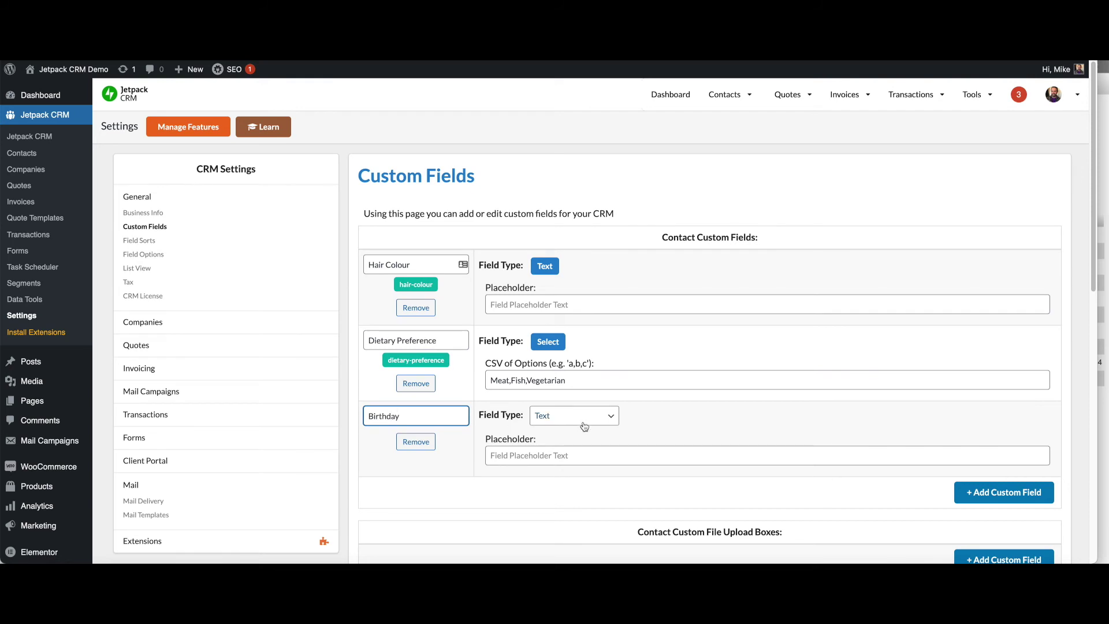
{"action": "left_click", "coordinate": [580, 418]}
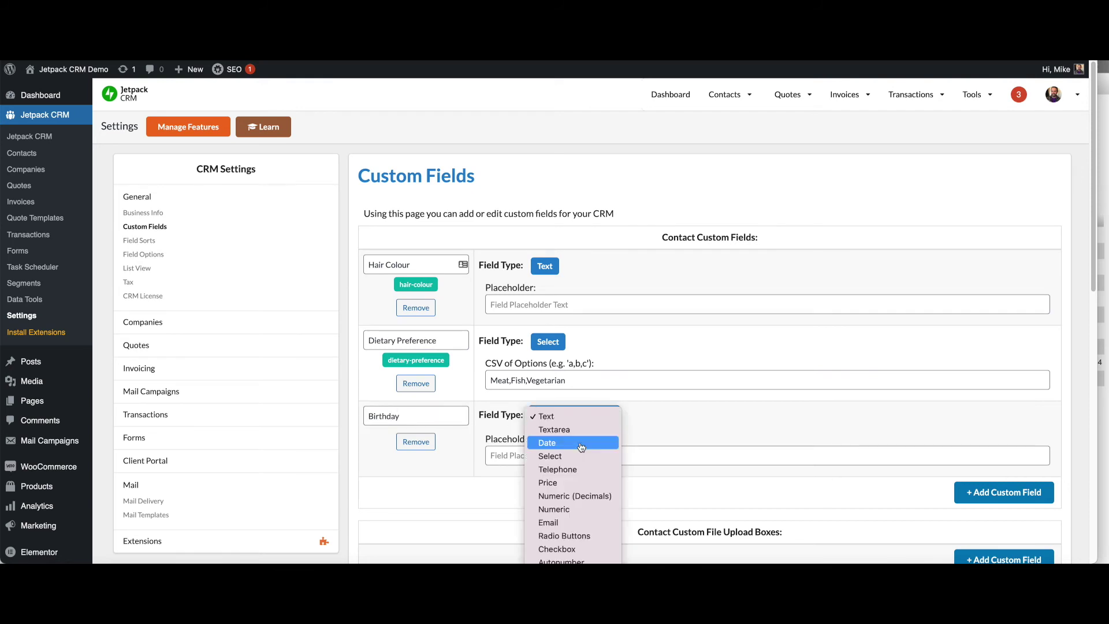
{"action": "left_click", "coordinate": [577, 442]}
{"action": "left_click", "coordinate": [1004, 492]}
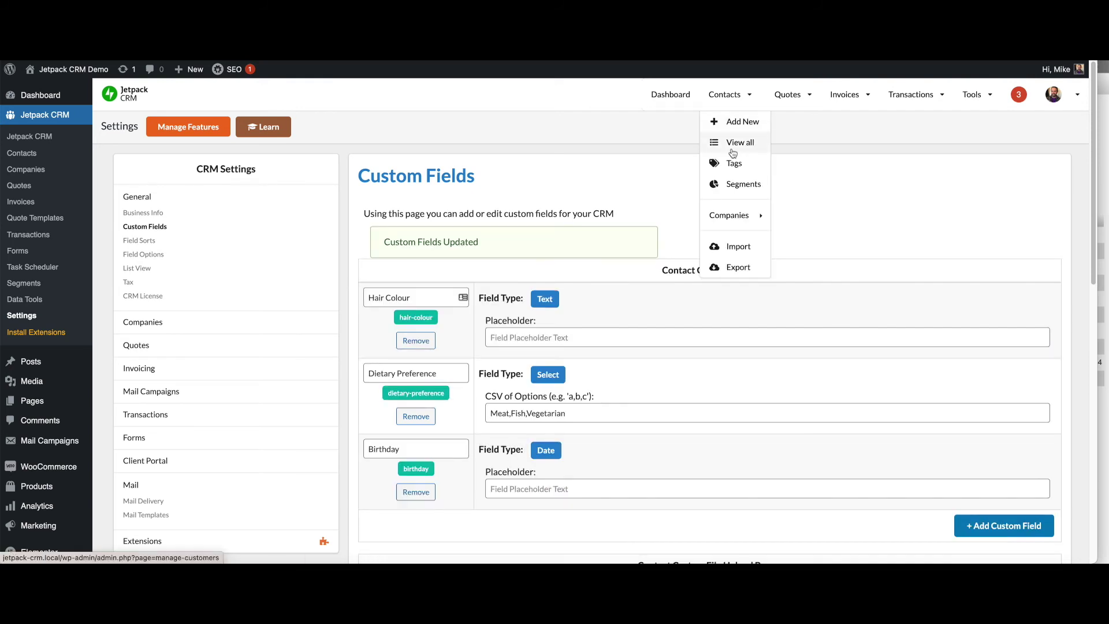
{"action": "left_click", "coordinate": [732, 152]}
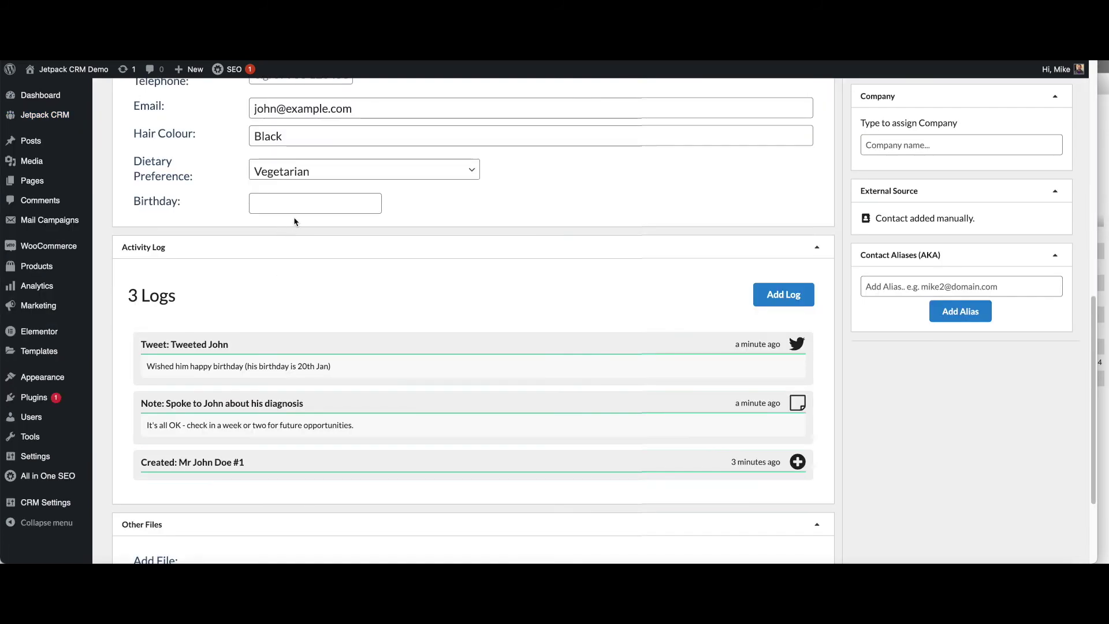
{"action": "left_click", "coordinate": [299, 208]}
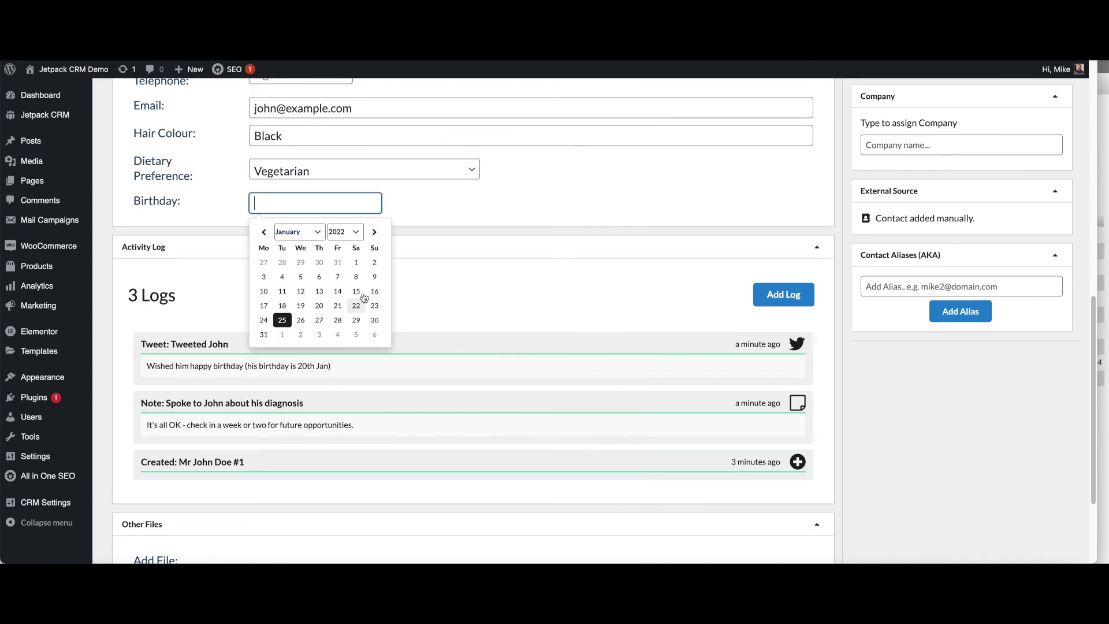
{"action": "left_click", "coordinate": [319, 306]}
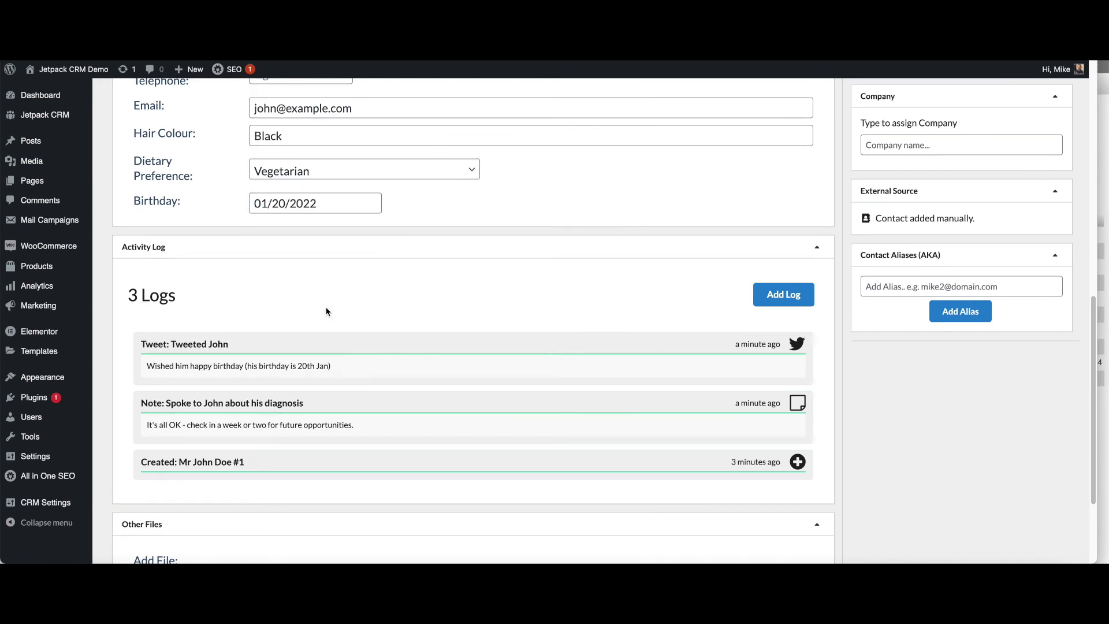
{"action": "left_click", "coordinate": [339, 211]}
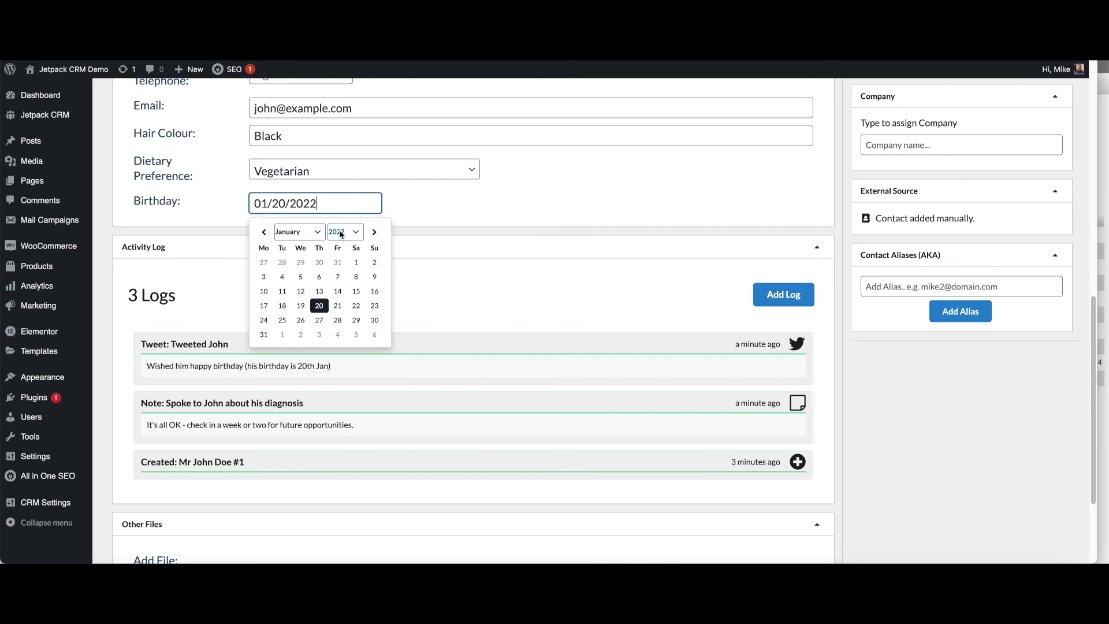
{"action": "left_click", "coordinate": [342, 232]}
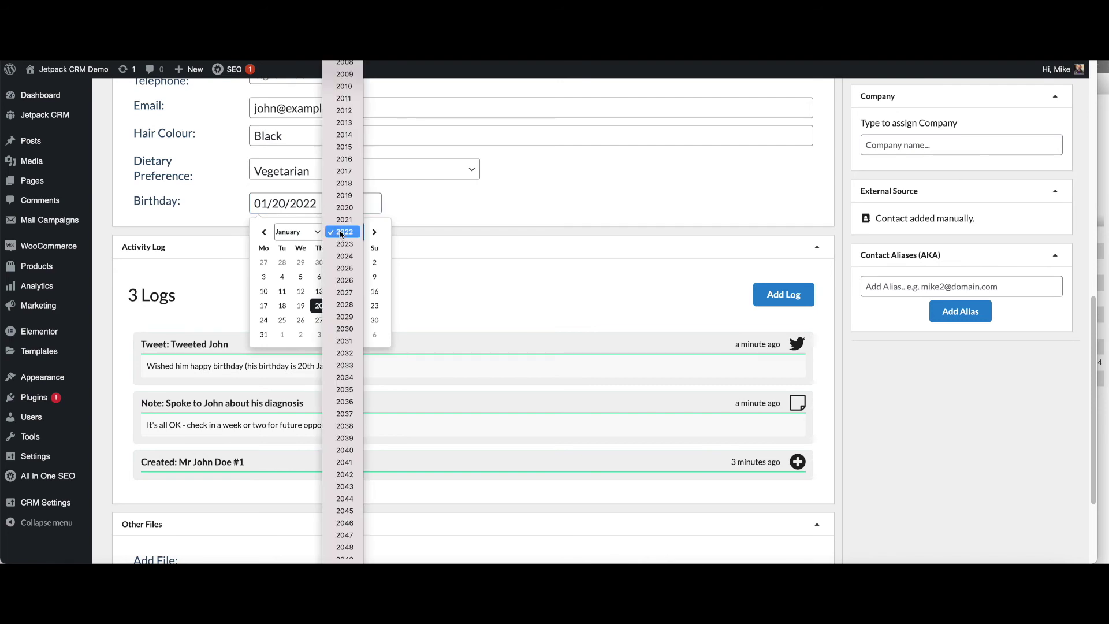
{"action": "scroll", "coordinate": [341, 254], "scroll_direction": "up", "scroll_amount": 8}
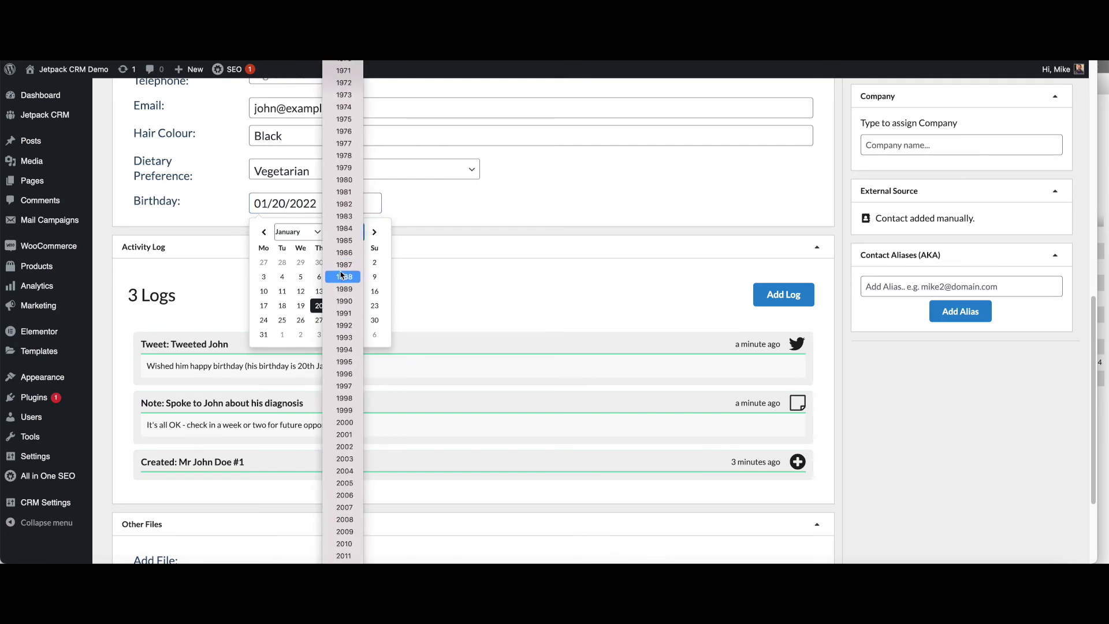
{"action": "left_click", "coordinate": [343, 119]}
{"action": "left_click", "coordinate": [264, 305]}
{"action": "scroll", "coordinate": [714, 281], "scroll_direction": "up", "scroll_amount": 10}
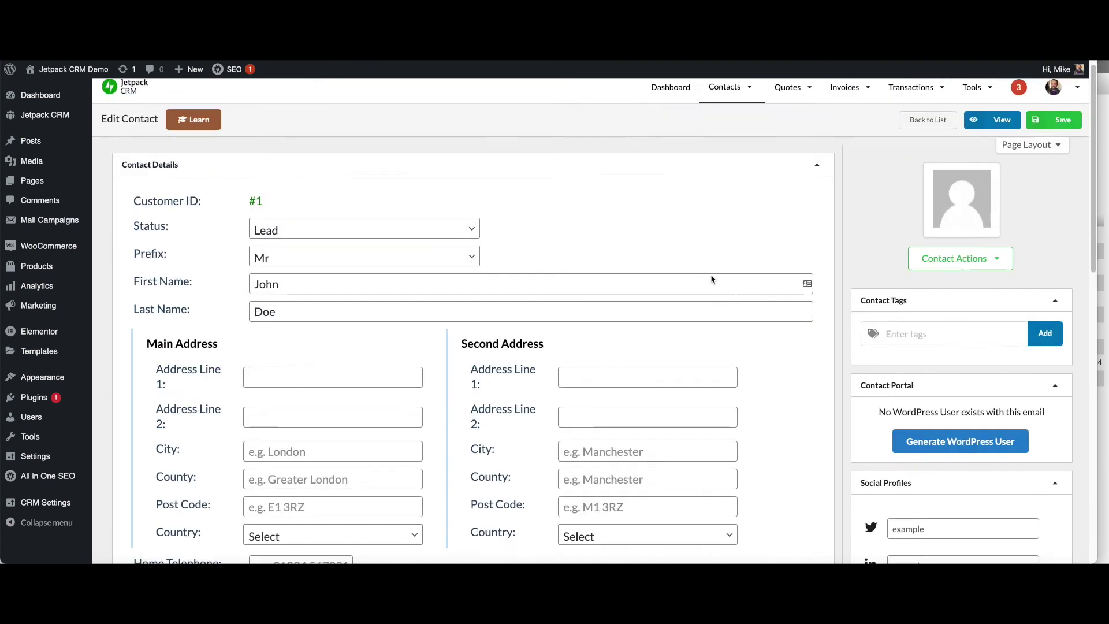
{"action": "left_click", "coordinate": [1065, 130]}
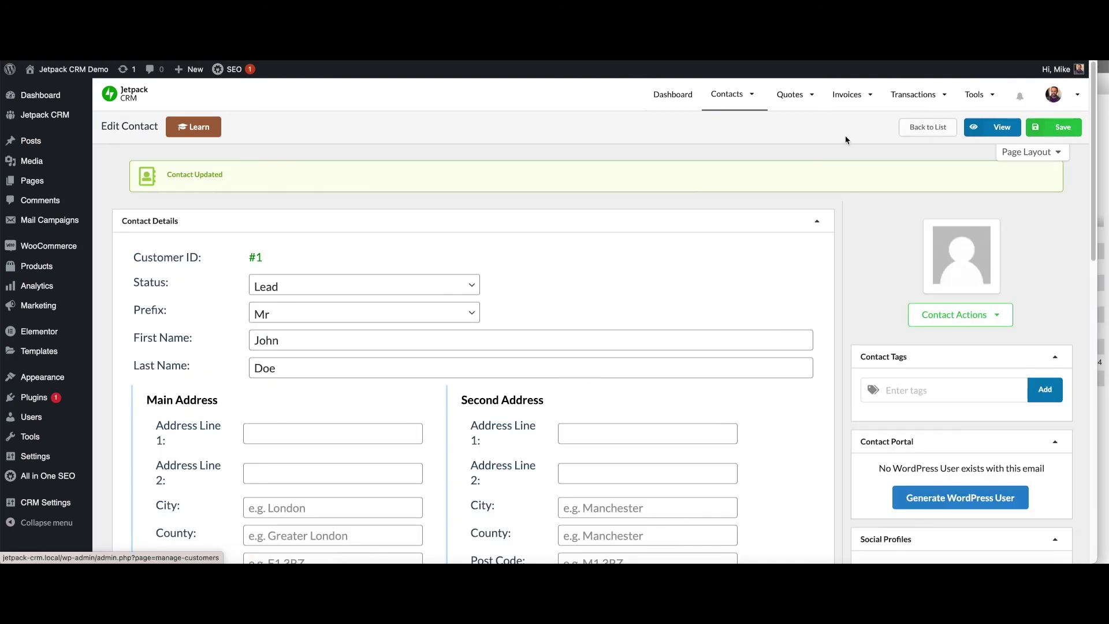
{"action": "mouse_move", "coordinate": [711, 83]}
{"action": "left_click", "coordinate": [733, 140]}
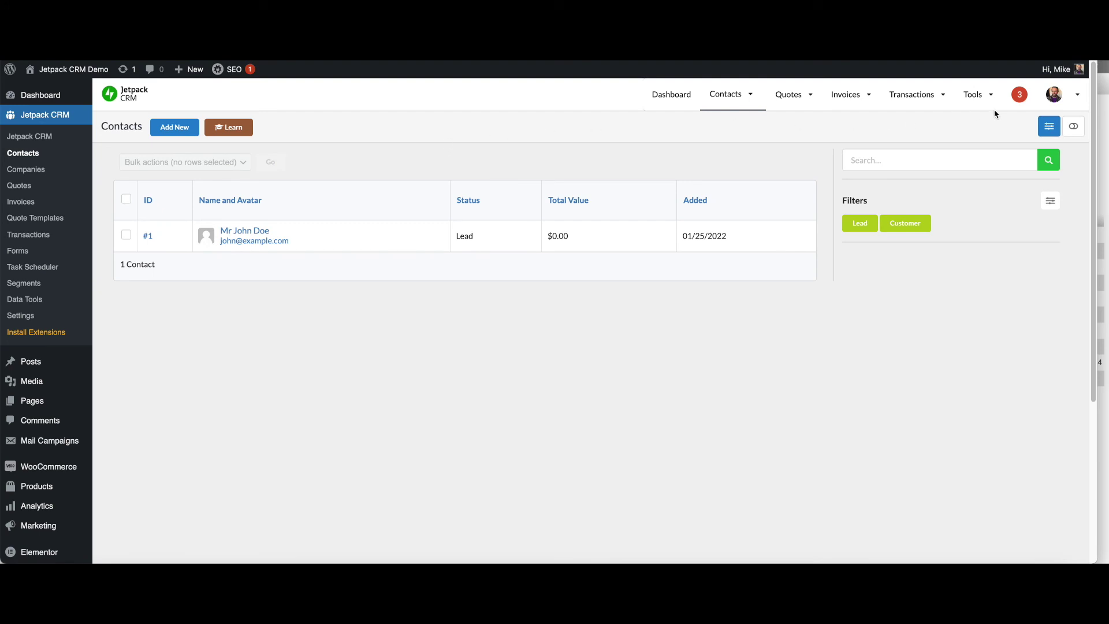
Step: Add the Dietary Preference column between Total Value and Added in the contacts list options and save
{"action": "left_click", "coordinate": [1049, 128]}
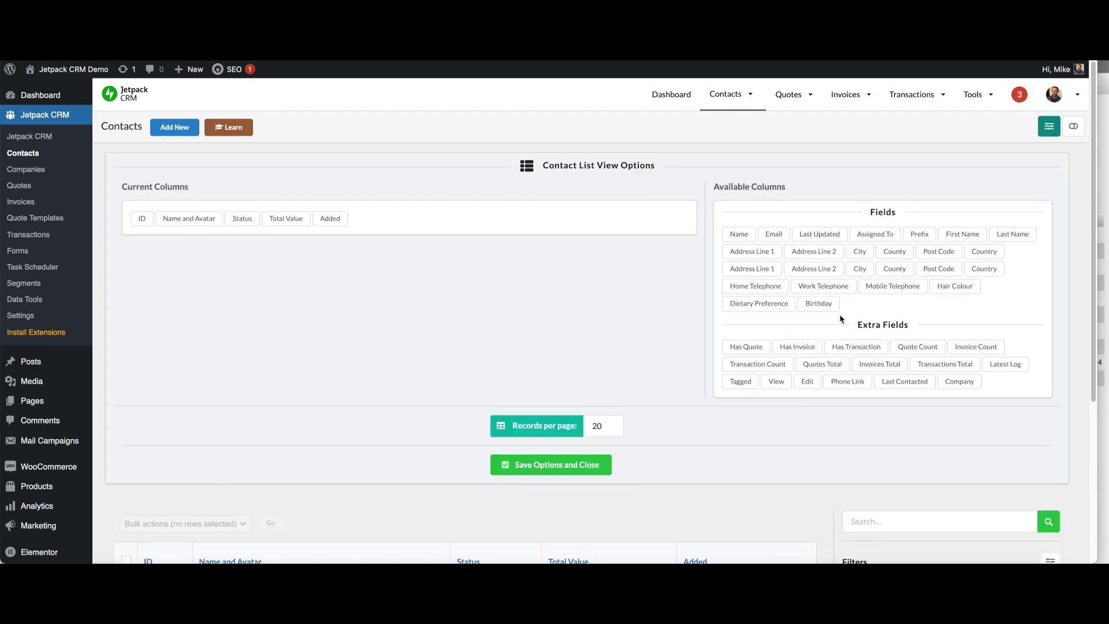
{"action": "left_click_drag", "start_coordinate": [748, 310], "coordinate": [317, 226]}
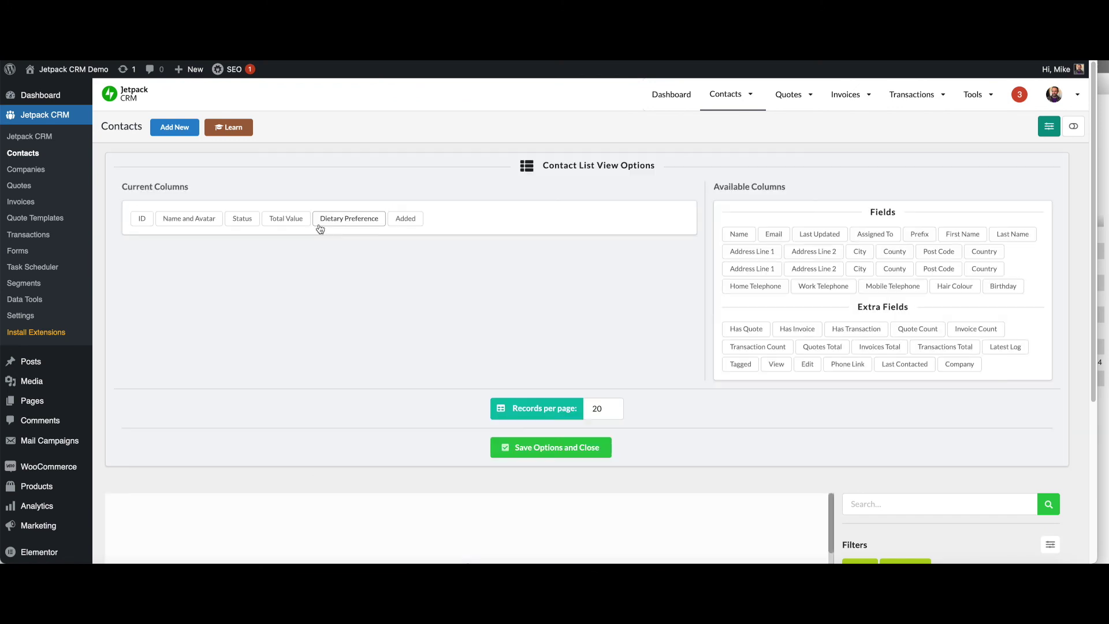
{"action": "left_click", "coordinate": [543, 446]}
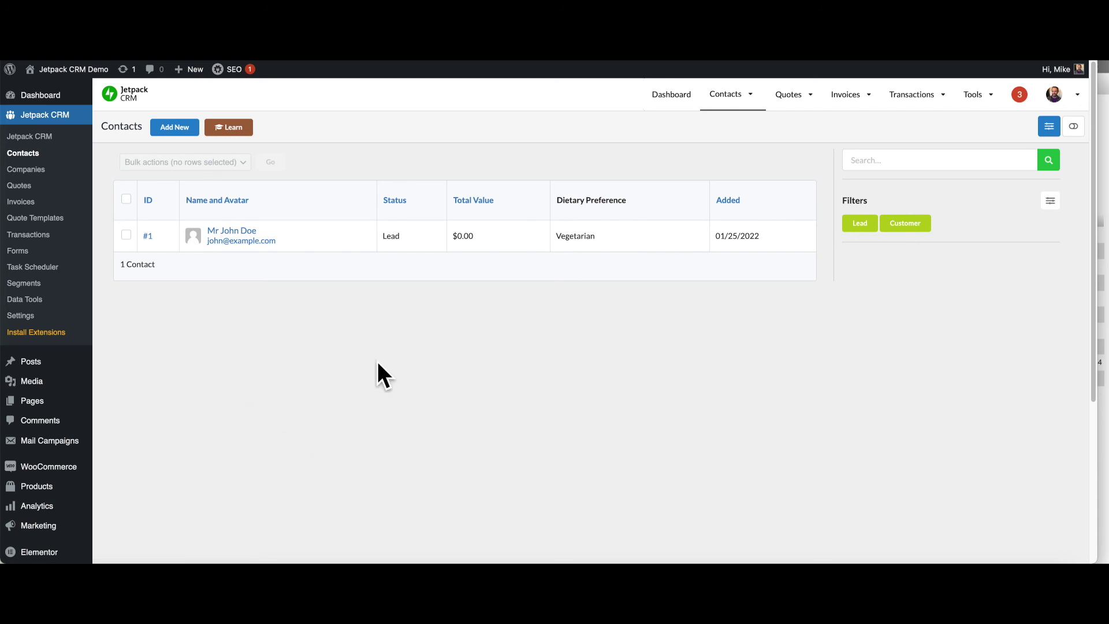
{"action": "mouse_move", "coordinate": [750, 115]}
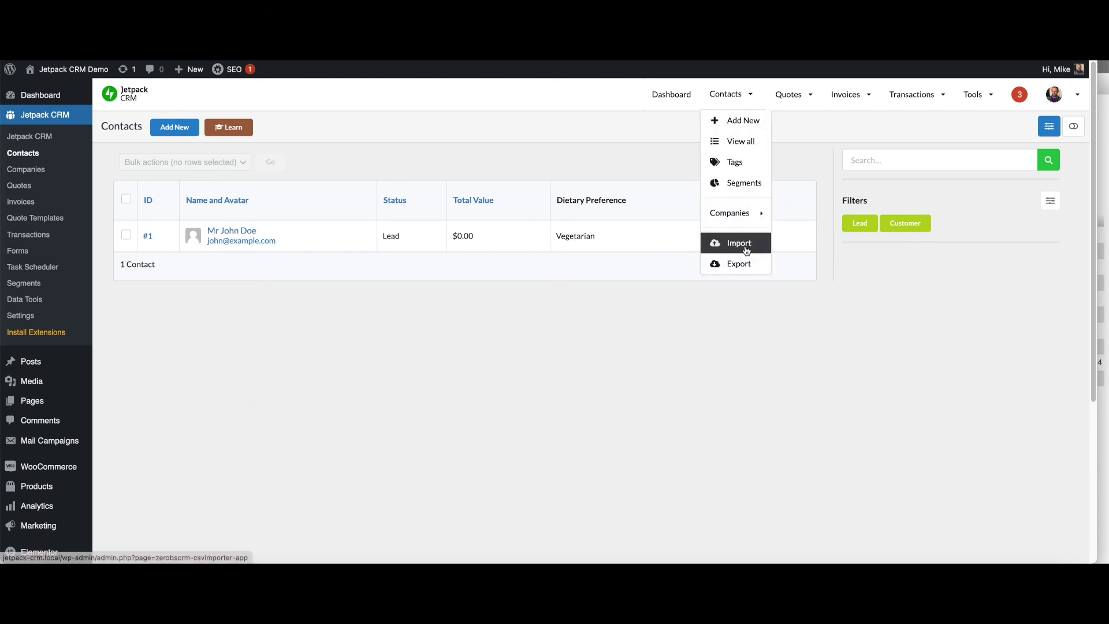